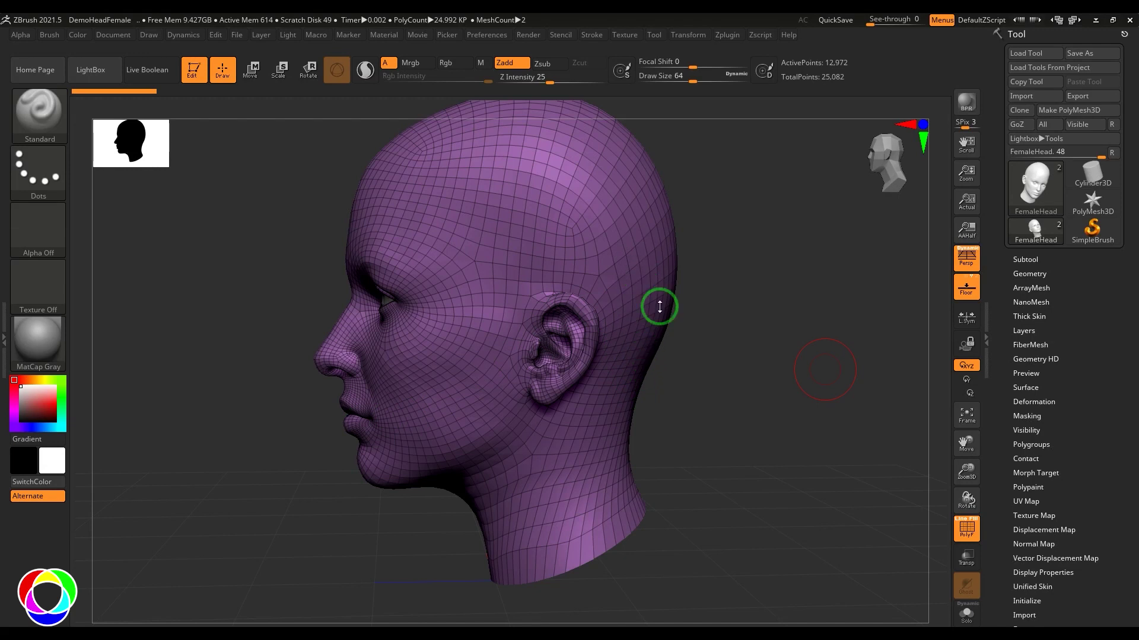
Examine the head mesh from the side and front, and look through the available selection brushes.
mouse_move(713, 376)
mouse_down()
mouse_move(763, 383)
mouse_move(735, 372)
mouse_up()
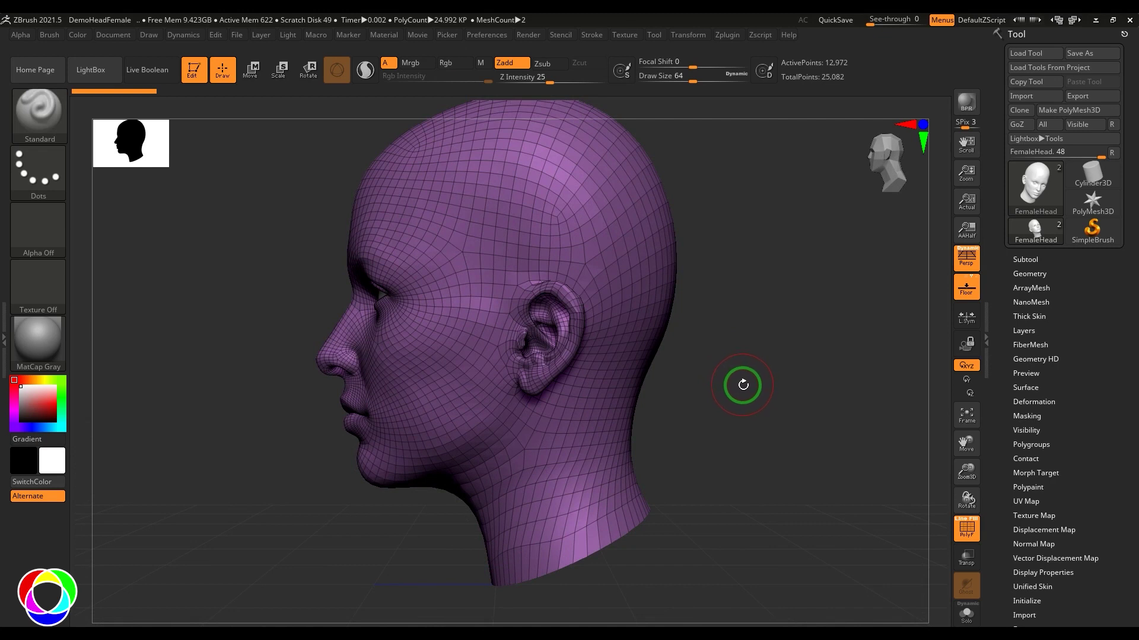
shift+drag(709, 318, 775, 366)
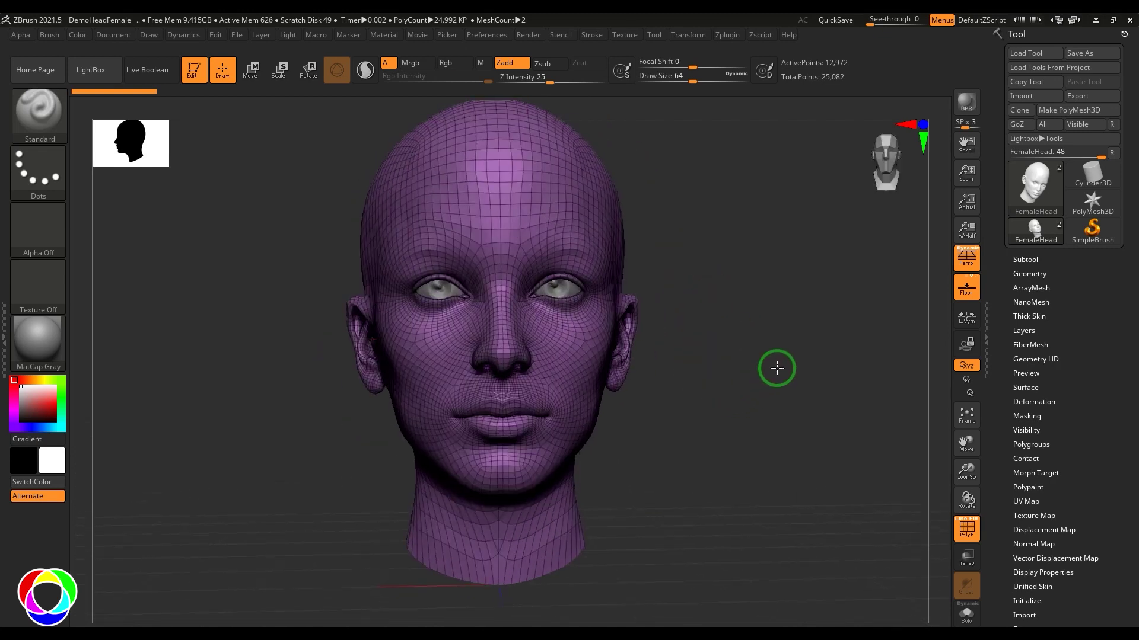
key(ctrl+shift)
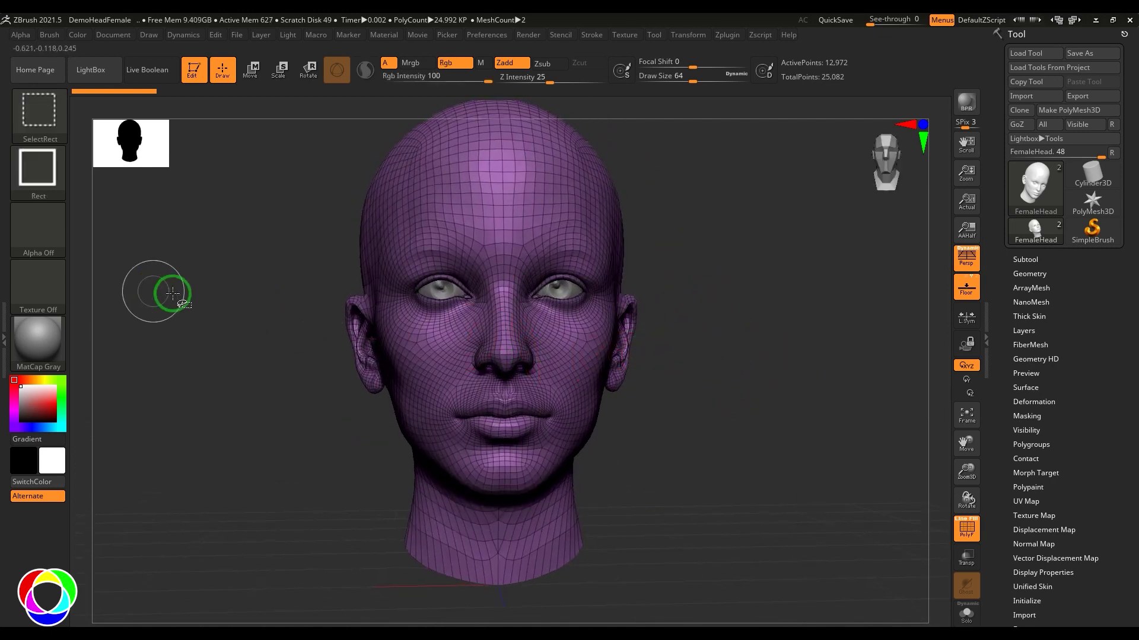
click(42, 122)
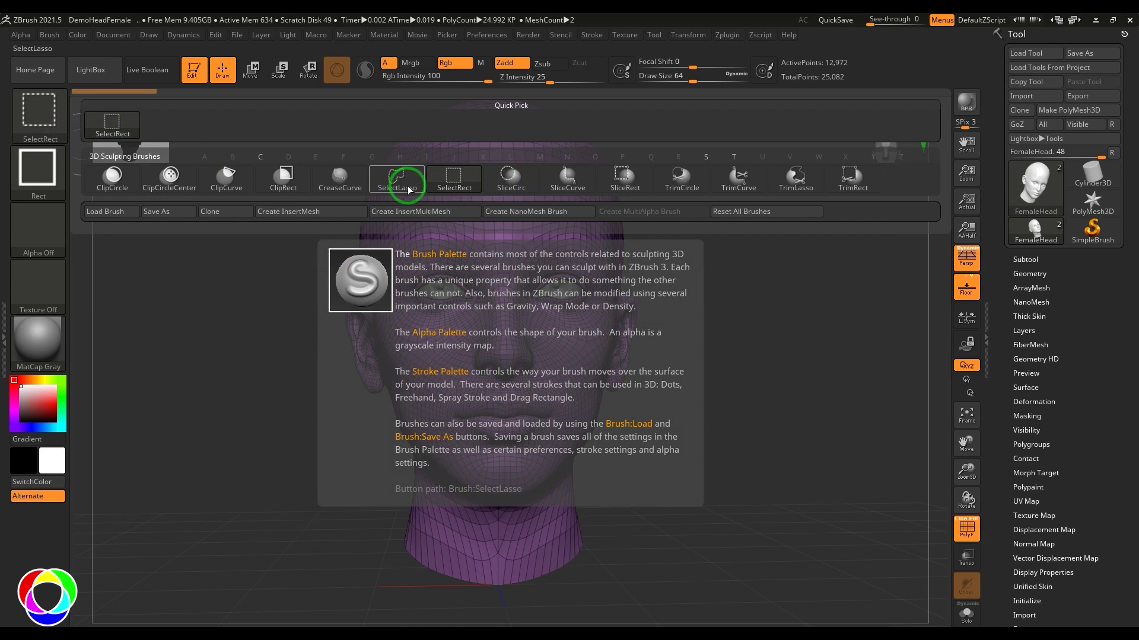
key(ctrl+shift)
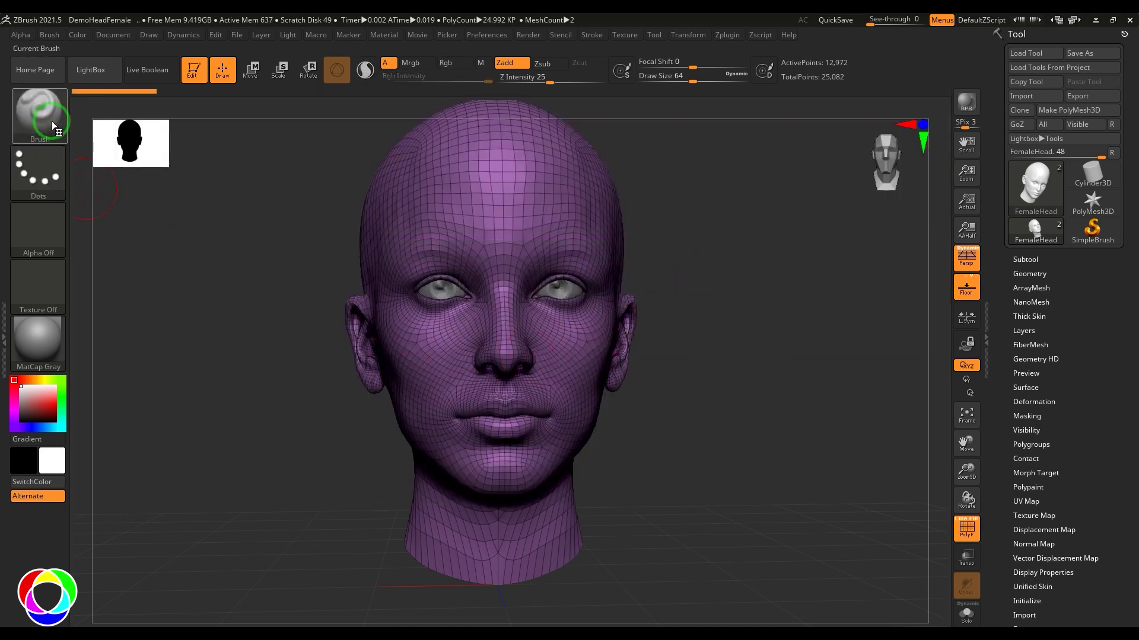
click(53, 126)
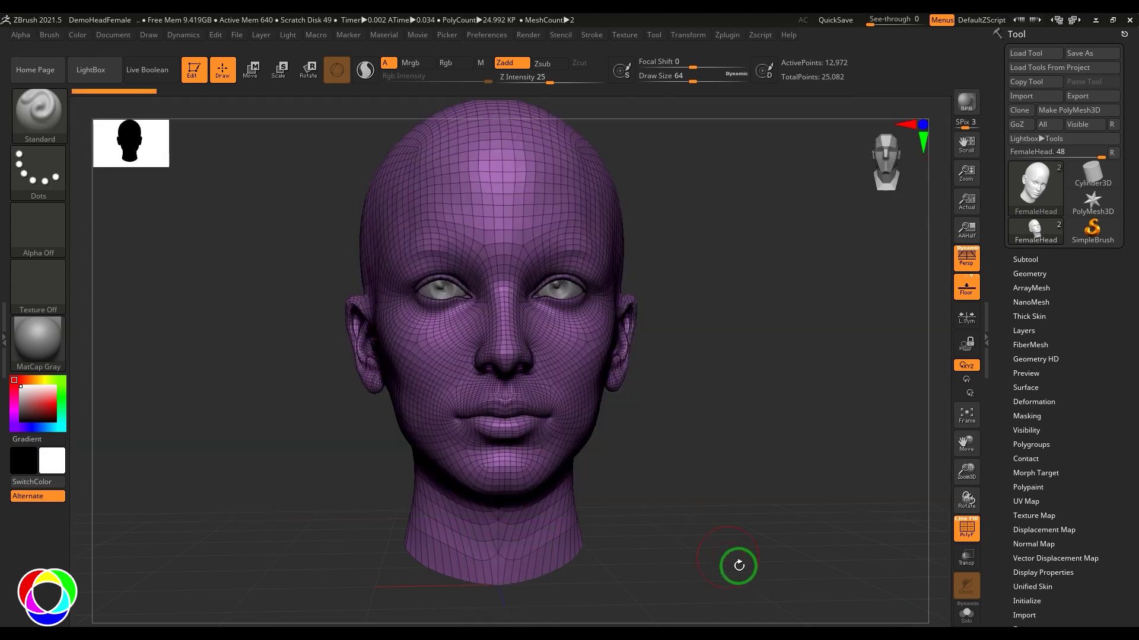
Isolate the back of the head and the lower face in turn with rectangular selections, showing the full mesh after each.
drag(697, 470, 803, 407)
key(ctrl+shift)
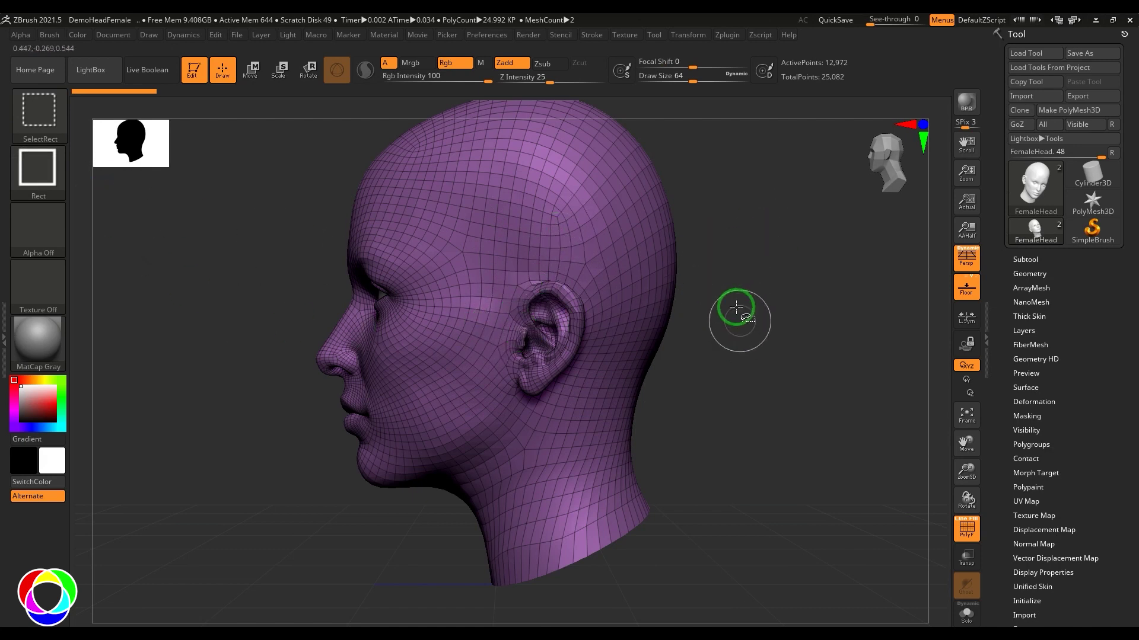
ctrl+shift+drag(730, 348, 586, 190)
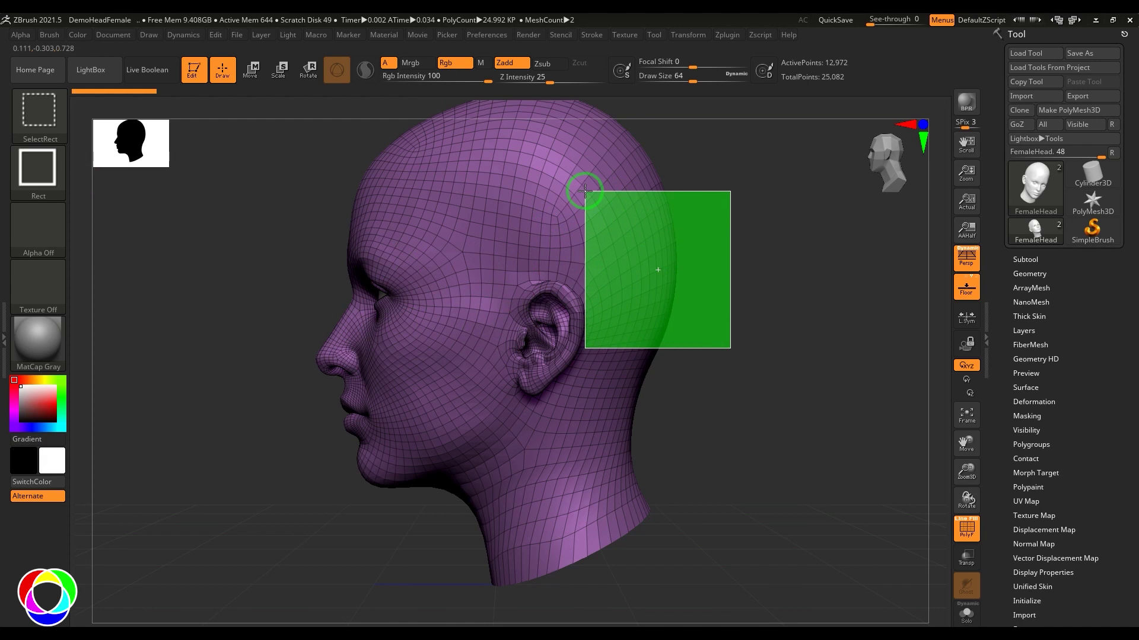
ctrl+shift+drag(586, 191, 600, 184)
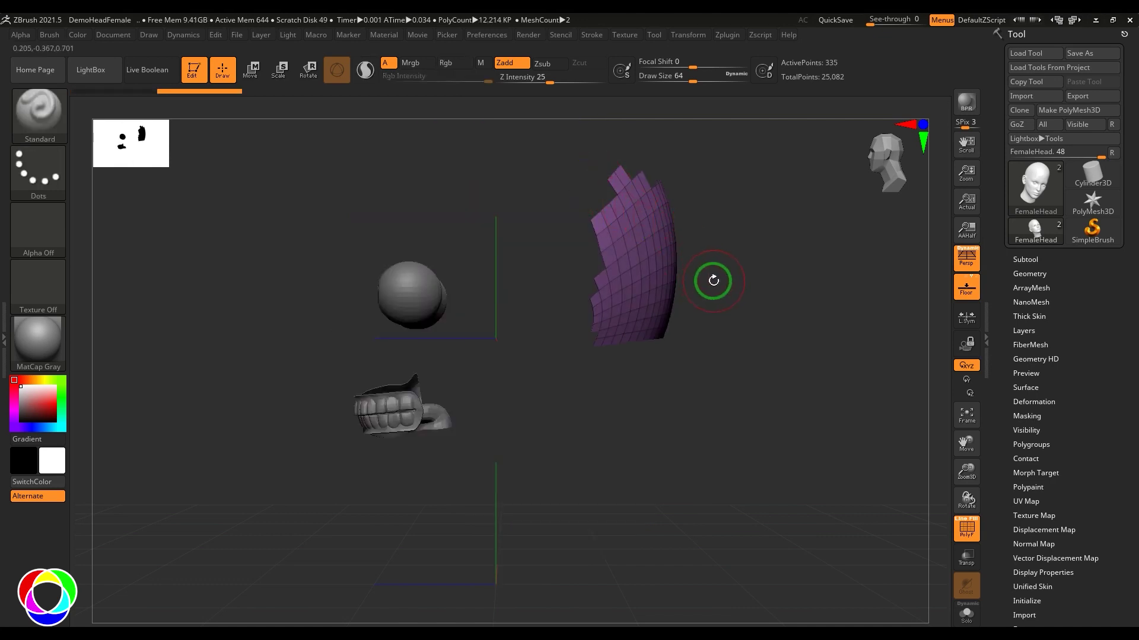
ctrl+shift+click(800, 319)
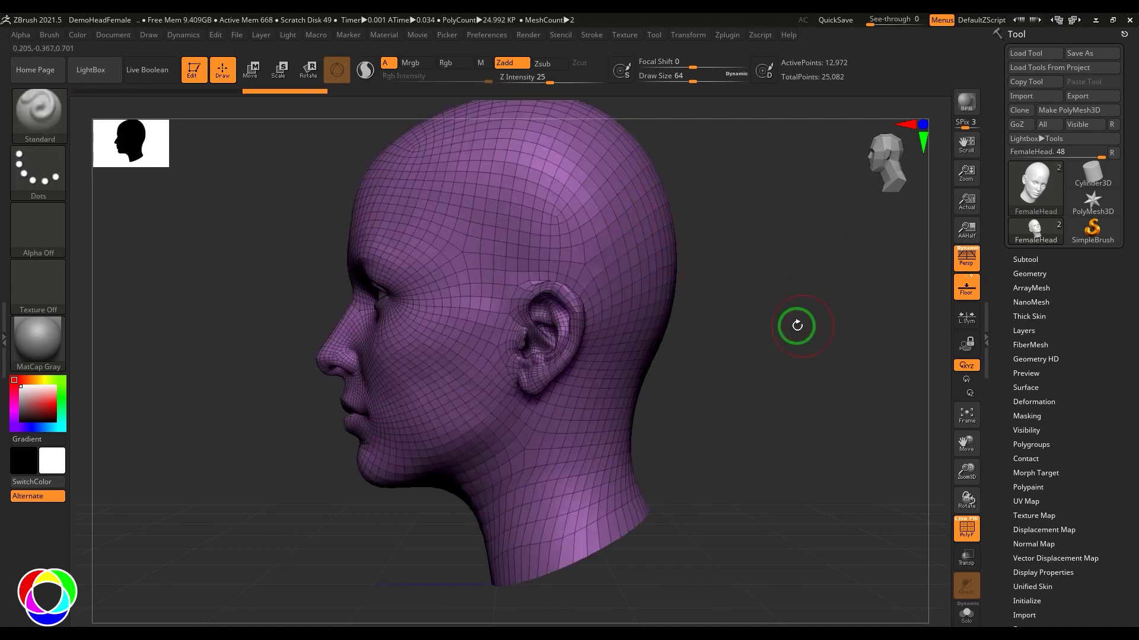
mouse_move(762, 371)
ctrl+shift+mouse_down()
mouse_move(589, 190)
mouse_move(570, 188)
mouse_move(231, 312)
mouse_move(271, 328)
ctrl+shift+mouse_up()
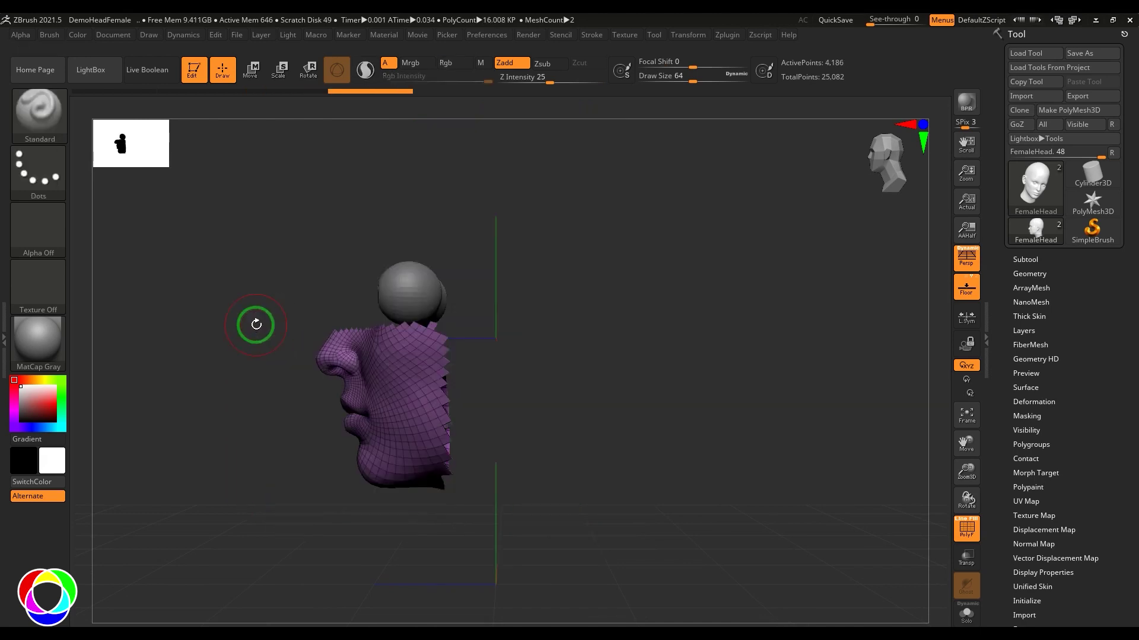
ctrl+shift+click(352, 390)
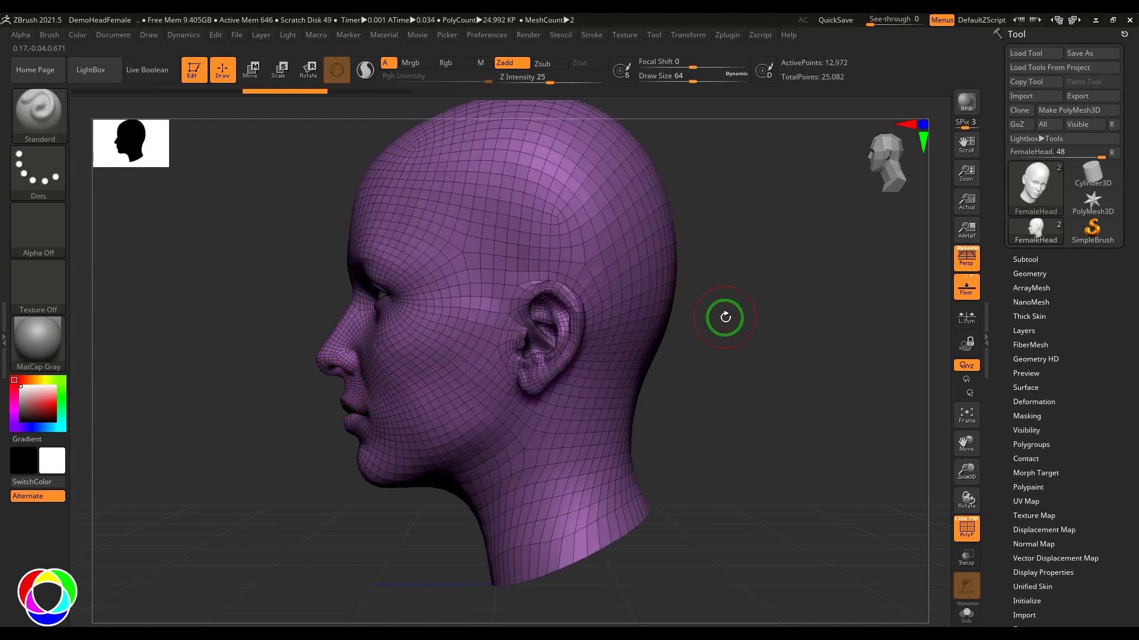
Hide the back of the head with a rectangular selection and show the full mesh again.
ctrl+shift+drag(788, 375, 584, 186)
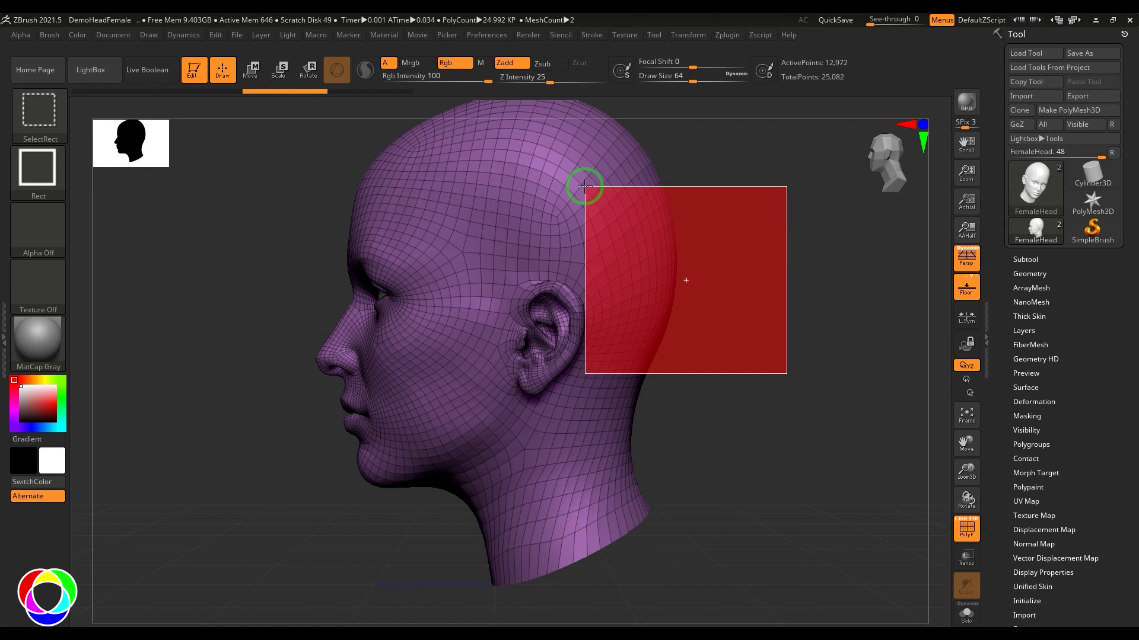
ctrl+alt+shift+drag(584, 187, 585, 186)
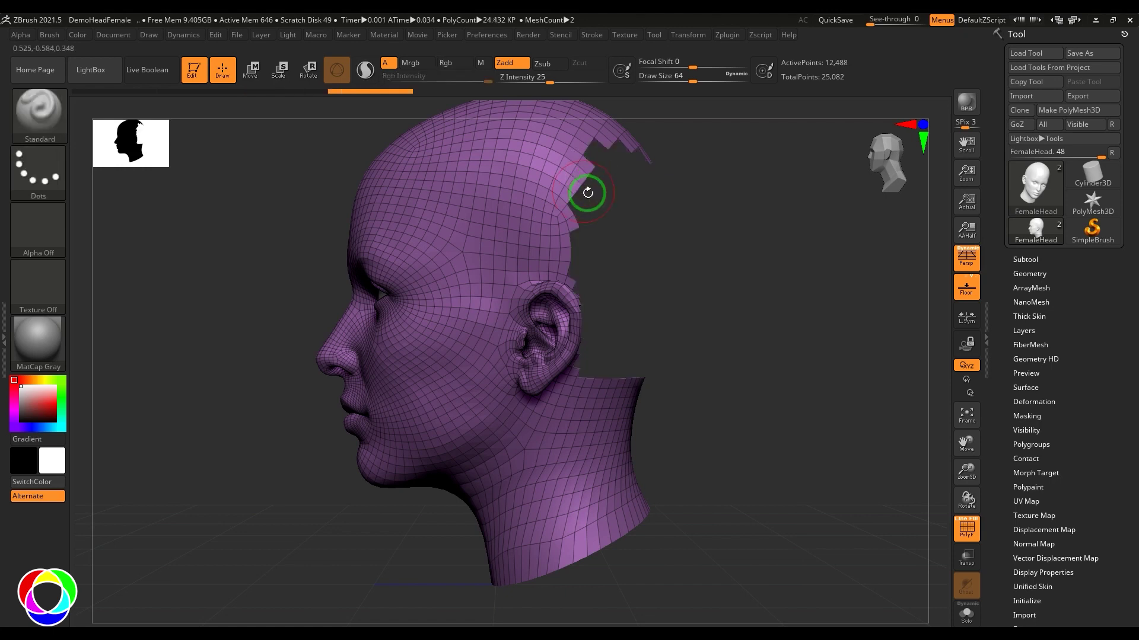
ctrl+shift+click(676, 279)
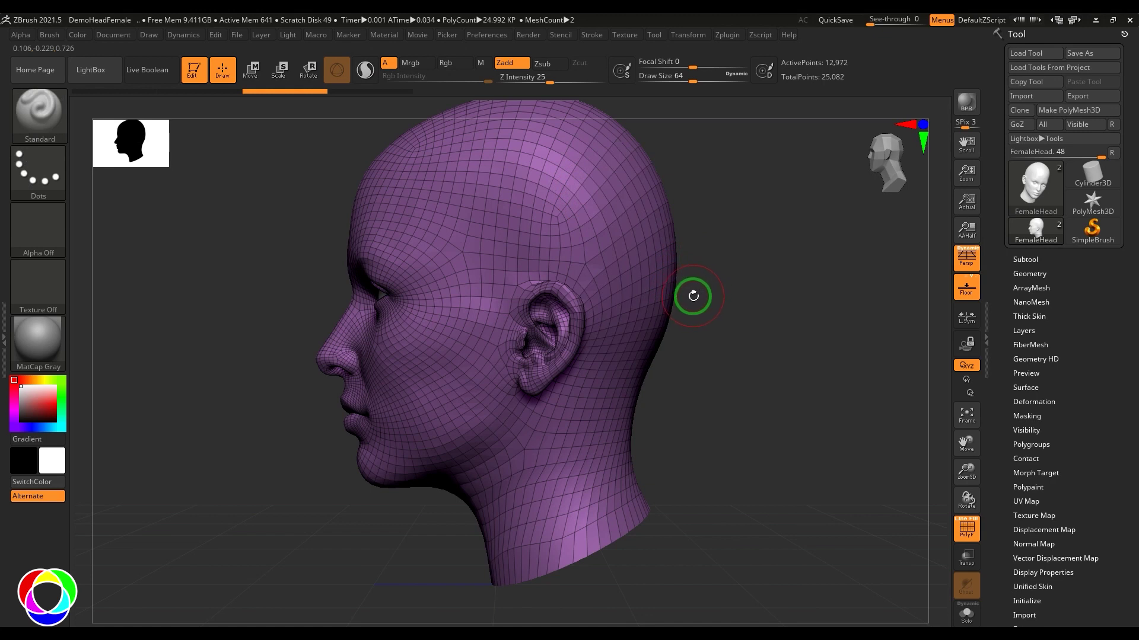
Isolate the back of the head, assign the visible patch to its own polygroup and show the full mesh.
drag(737, 308, 766, 275)
ctrl+shift+drag(601, 213, 745, 355)
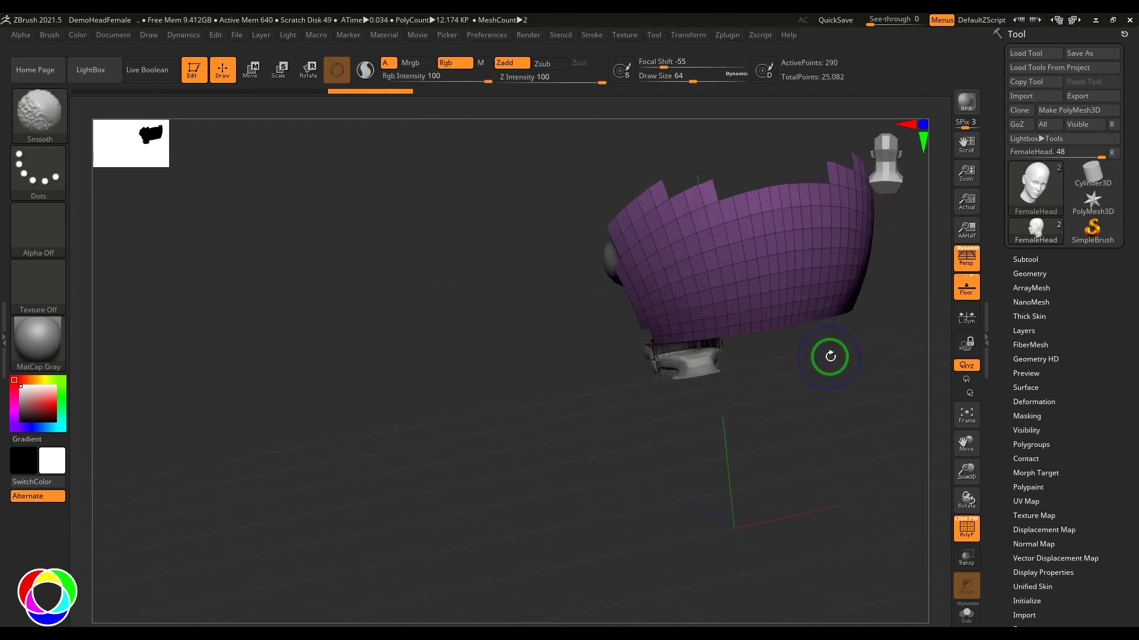
drag(828, 356, 801, 410)
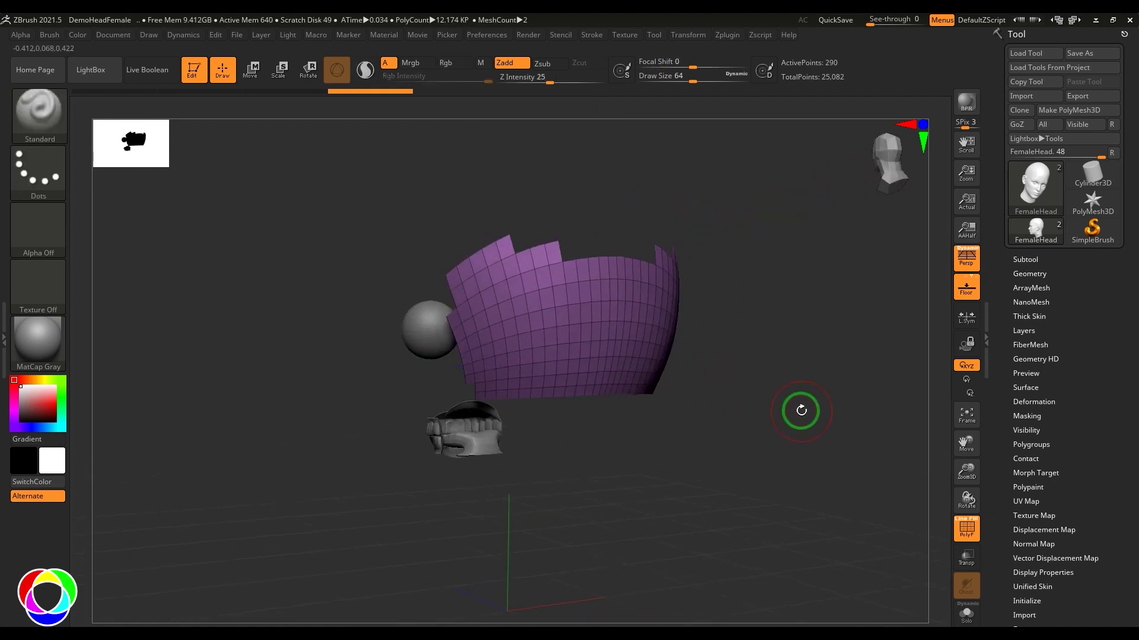
key(ctrl+w)
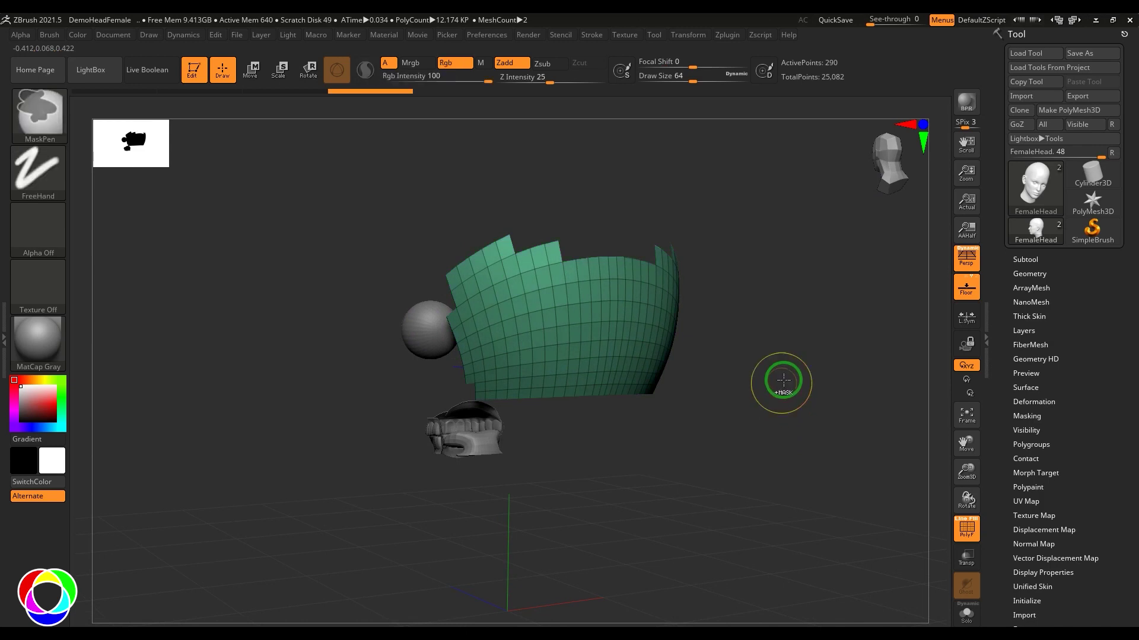
ctrl+shift+click(784, 384)
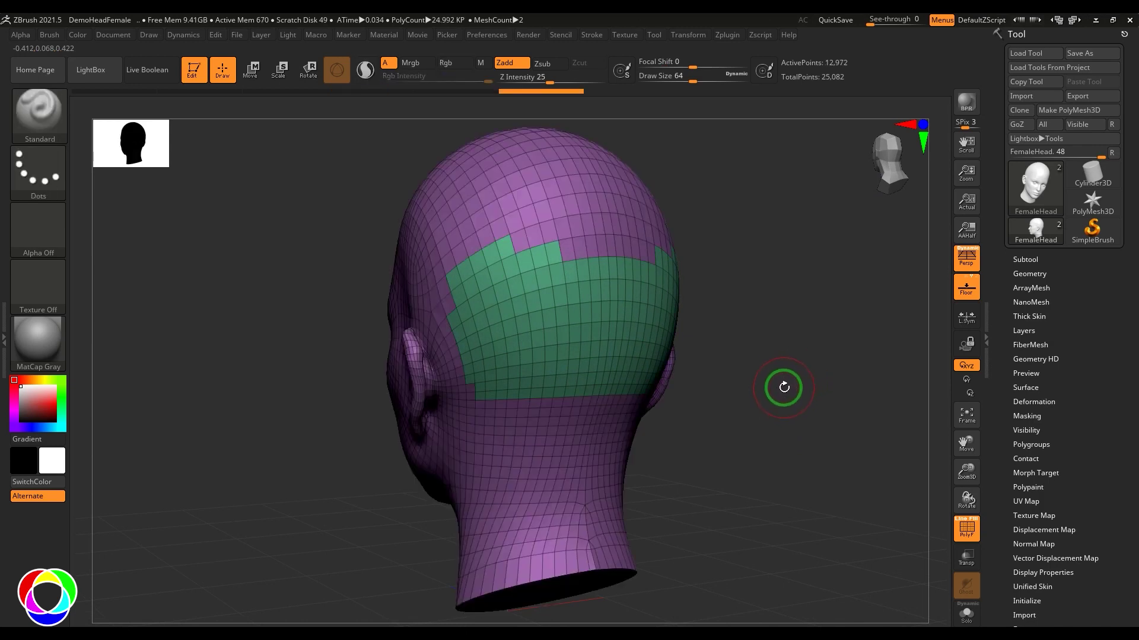
Assign the whole head to a single polygroup and frame it in side view.
key(ctrl+w)
drag(783, 389, 757, 365)
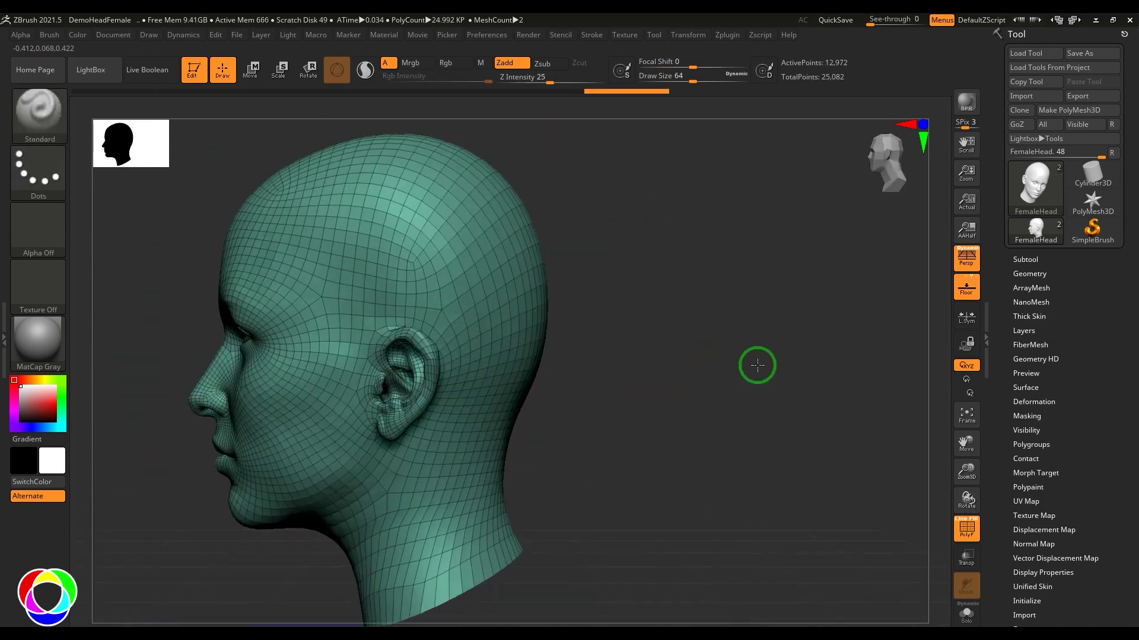
key(f)
Switch the visibility selection brush to SelectLasso and try a lasso selection near the face.
ctrl+shift+click(30, 123)
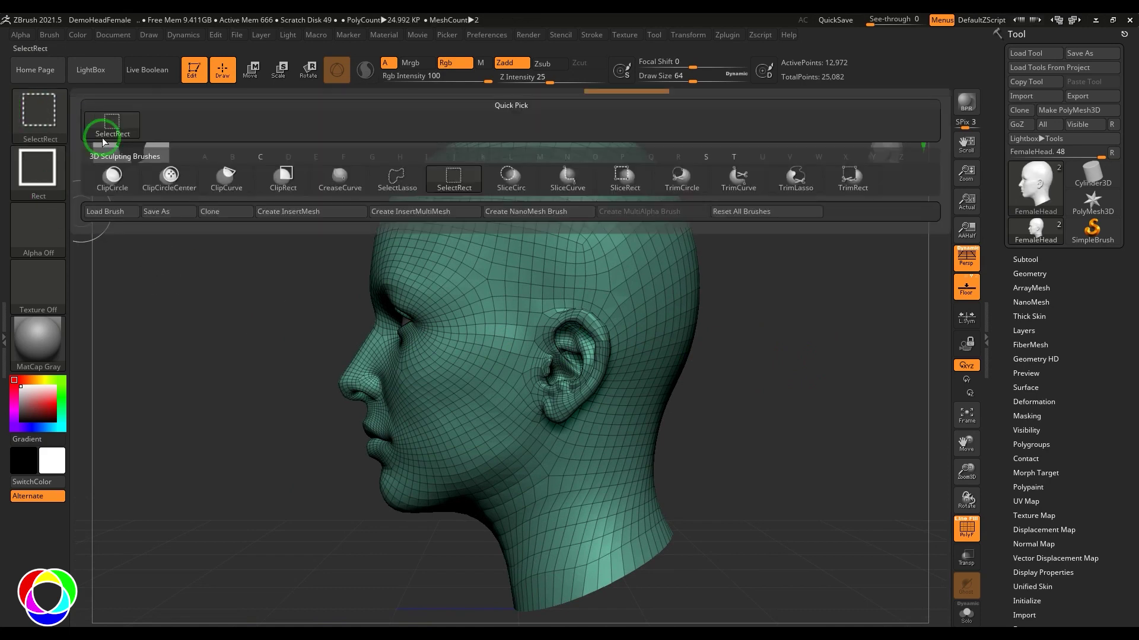
click(397, 178)
drag(339, 448, 355, 402)
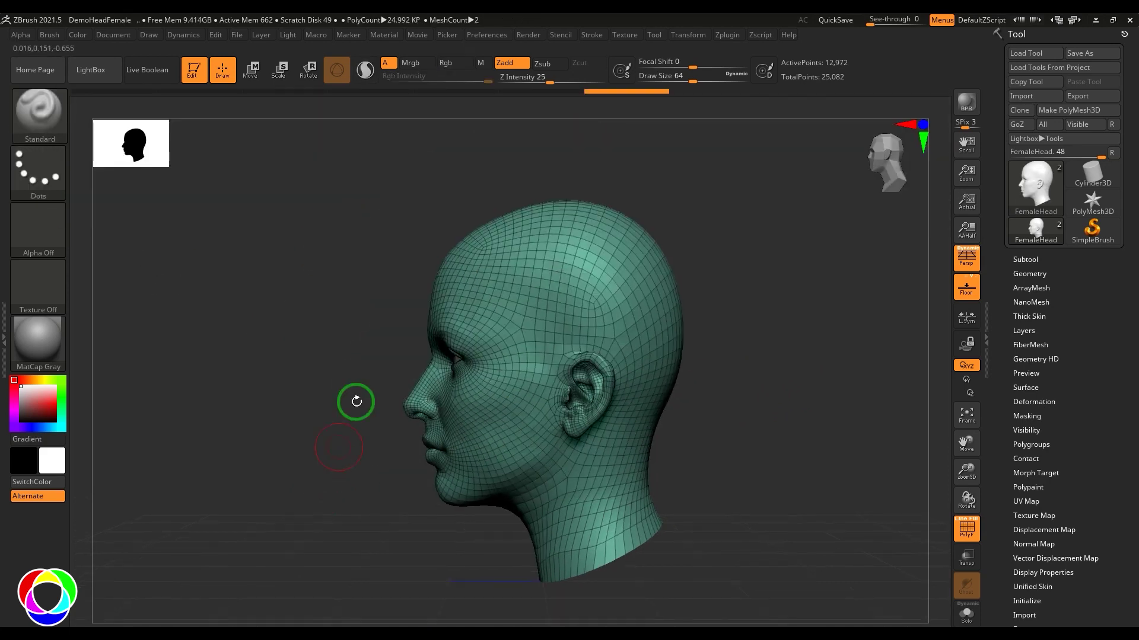
mouse_move(386, 261)
ctrl+shift+mouse_down()
mouse_move(484, 251)
mouse_move(463, 330)
mouse_move(365, 335)
ctrl+shift+mouse_up()
key(ctrl+z)
Isolate and then hide the back of the head with lasso selections, showing the full mesh after each.
mouse_move(698, 225)
ctrl+shift+mouse_down()
mouse_move(599, 236)
mouse_move(625, 368)
mouse_move(577, 460)
mouse_move(617, 553)
mouse_move(778, 471)
ctrl+shift+mouse_up()
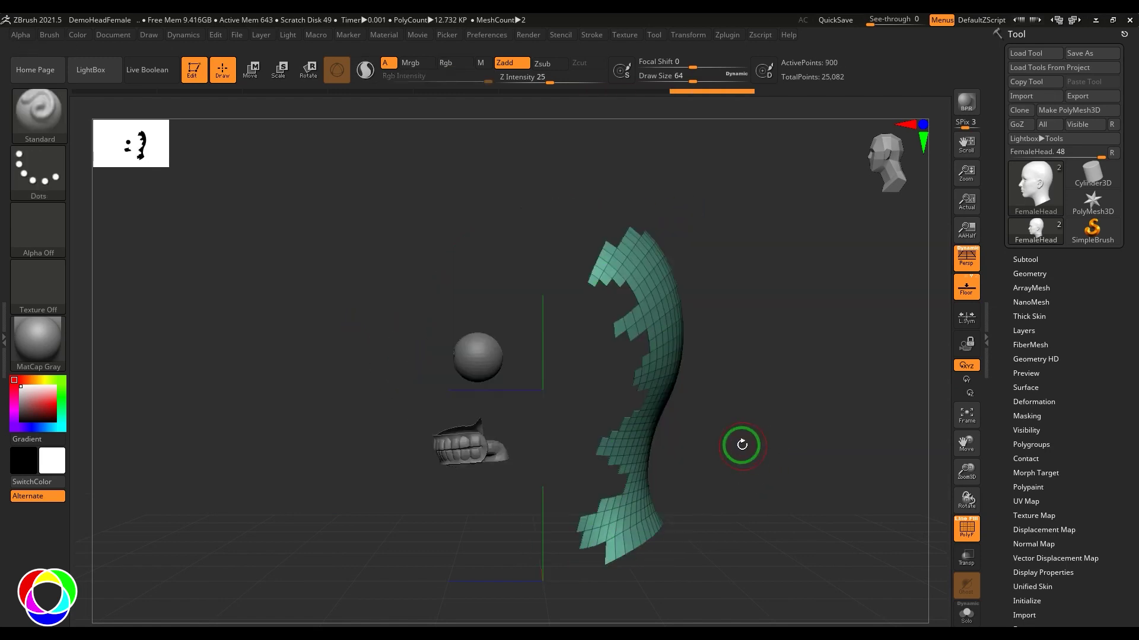
ctrl+shift+click(721, 419)
mouse_move(661, 218)
ctrl+shift+mouse_down()
mouse_move(633, 320)
mouse_move(649, 376)
mouse_move(611, 432)
mouse_move(688, 442)
ctrl+shift+mouse_up()
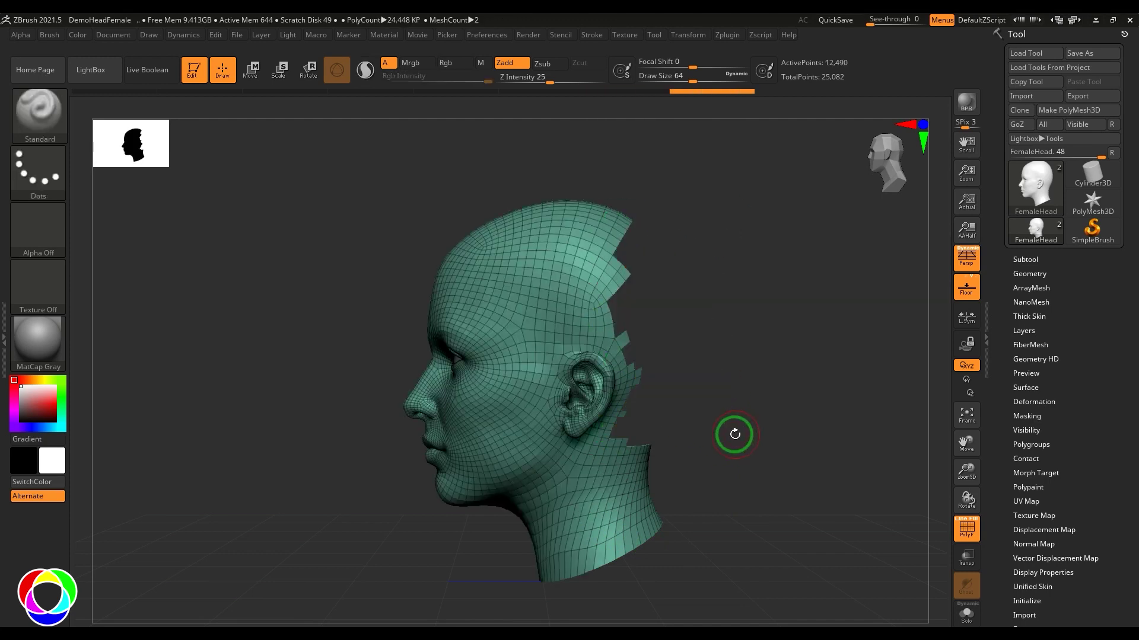
ctrl+shift+click(710, 401)
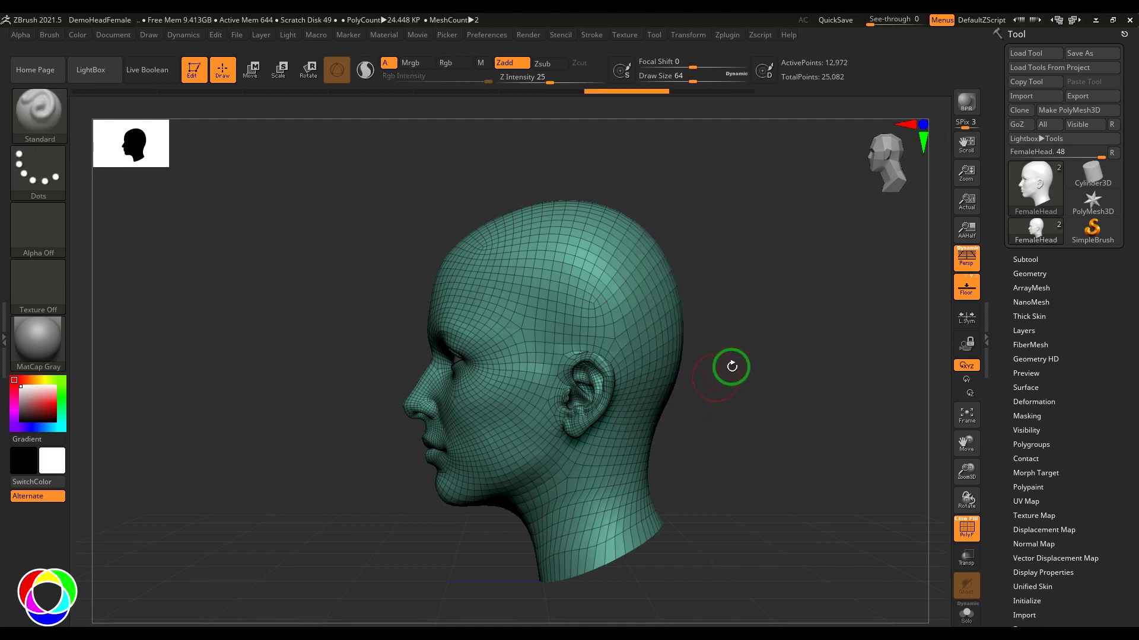
Try lasso selections on the forehead polygons in side view and restore the full mesh.
alt+drag(747, 315, 814, 369)
alt+drag(121, 352, 465, 301)
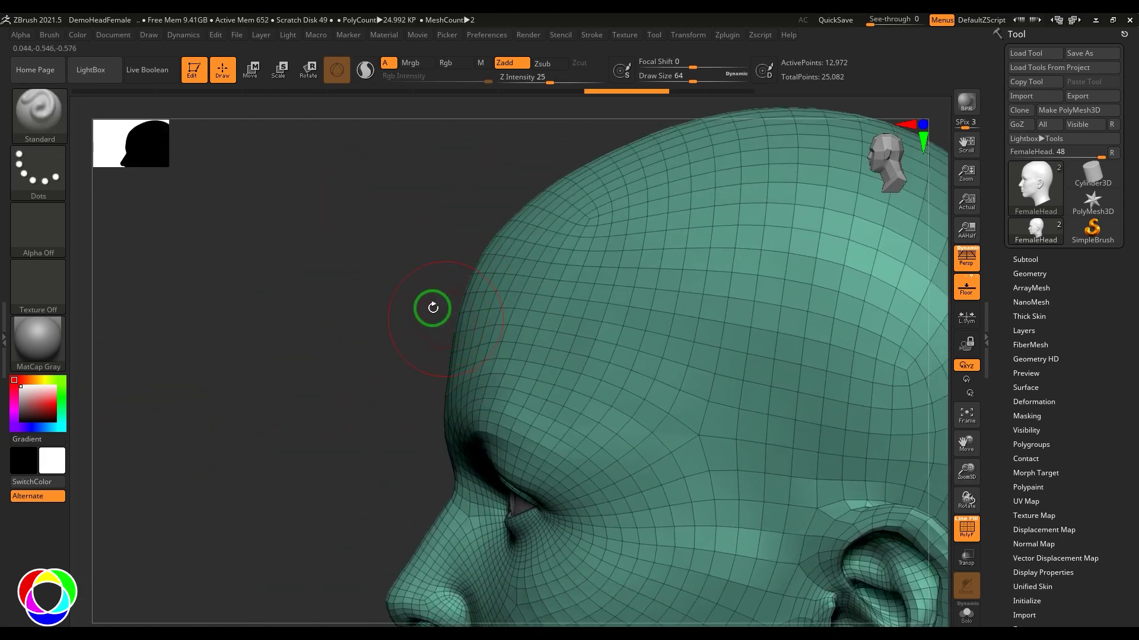
key(ctrl+shift)
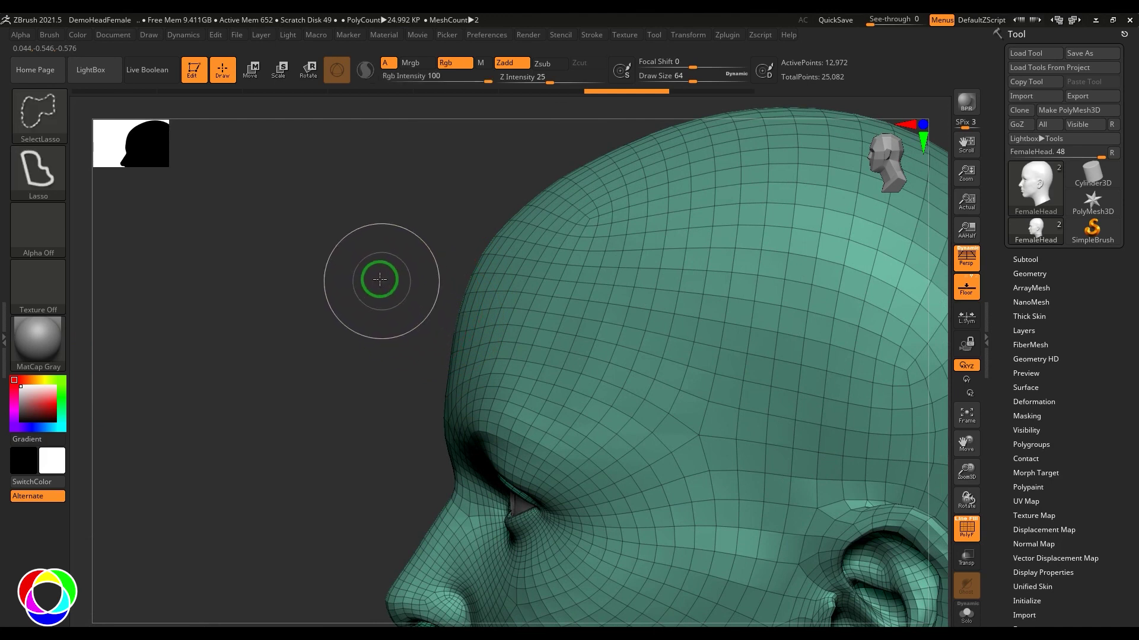
mouse_move(526, 368)
ctrl+shift+mouse_down()
mouse_move(421, 254)
mouse_move(432, 350)
ctrl+shift+mouse_up()
ctrl+shift+click(393, 253)
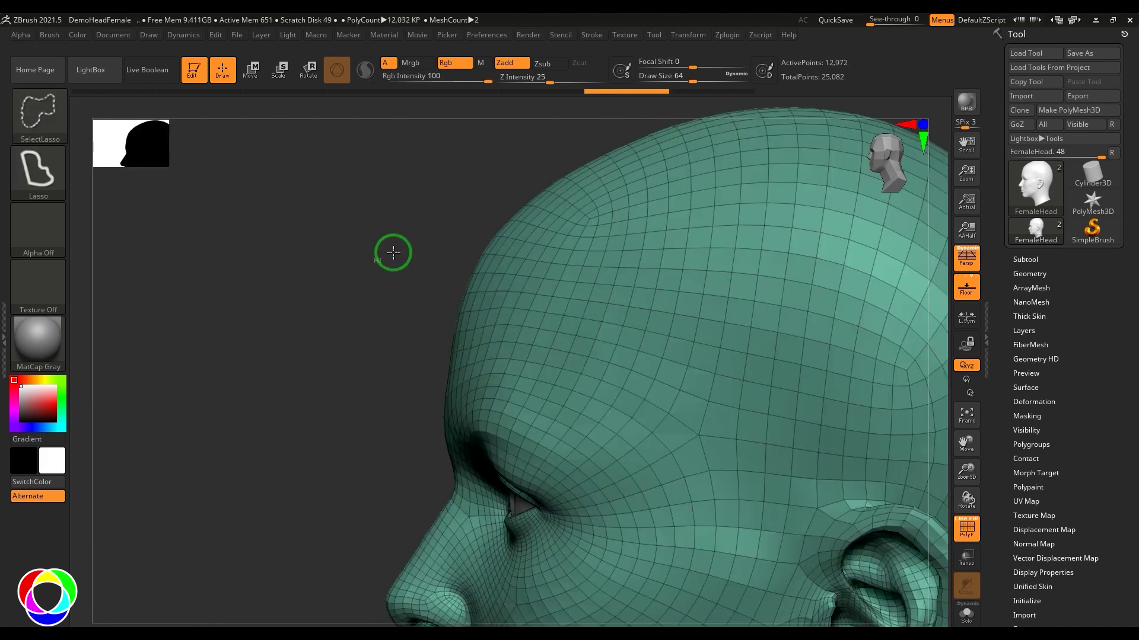
mouse_move(393, 253)
ctrl+shift+mouse_down()
mouse_move(579, 295)
mouse_move(376, 398)
ctrl+shift+mouse_up()
mouse_move(377, 399)
mouse_down()
mouse_move(421, 403)
mouse_move(267, 381)
mouse_move(389, 411)
mouse_move(316, 381)
mouse_up()
ctrl+shift+click(267, 382)
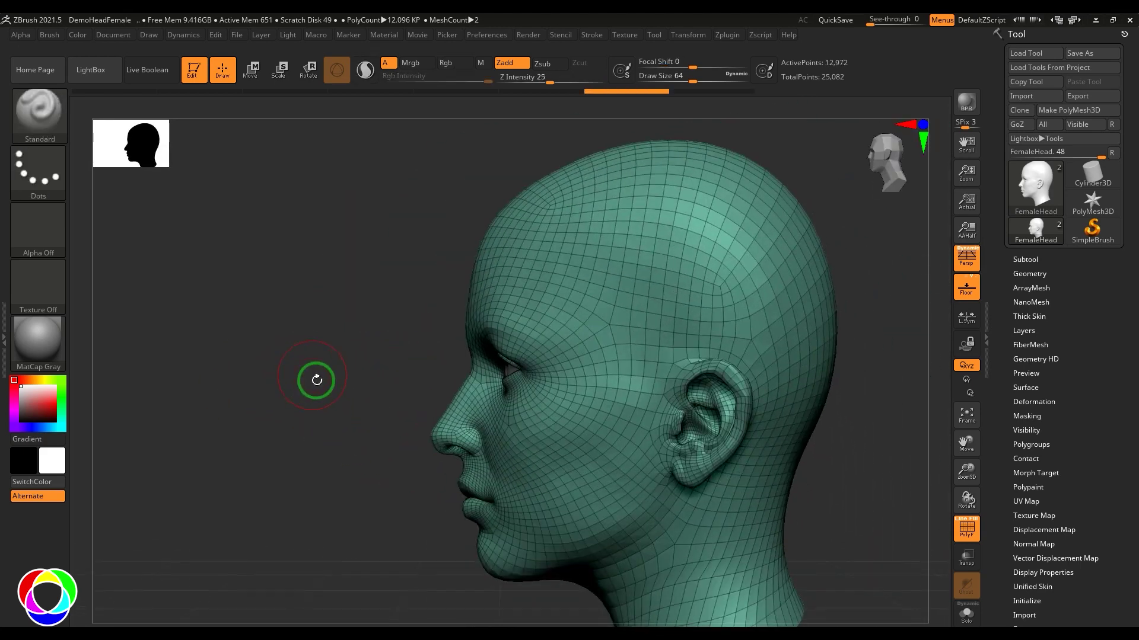
Turn off the perspective display of the head.
click(966, 261)
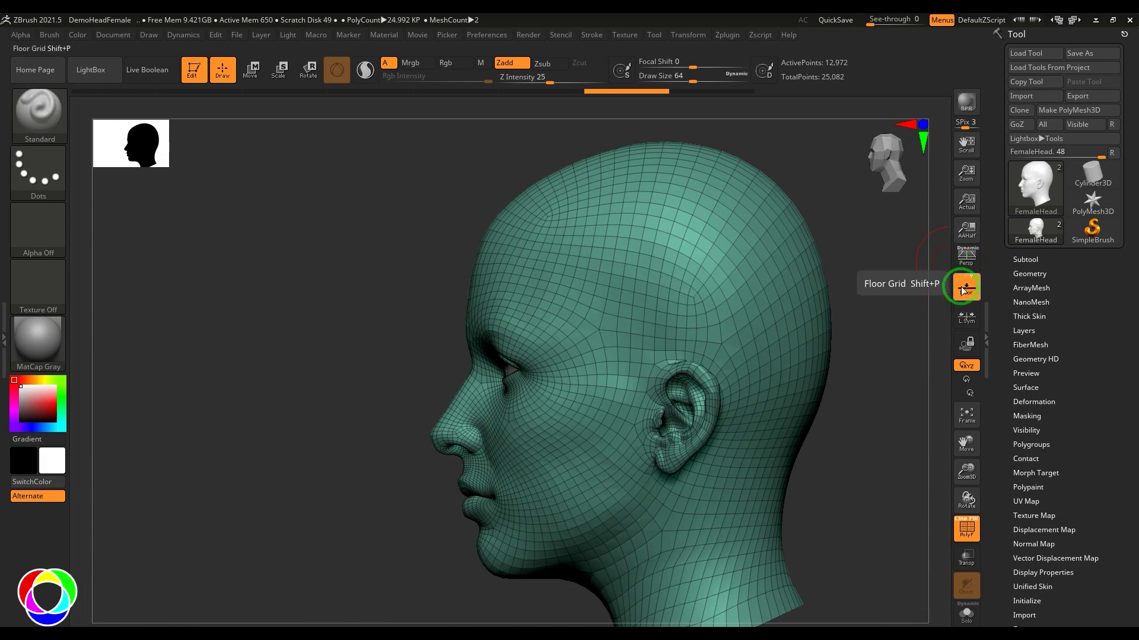
click(972, 264)
key(p)
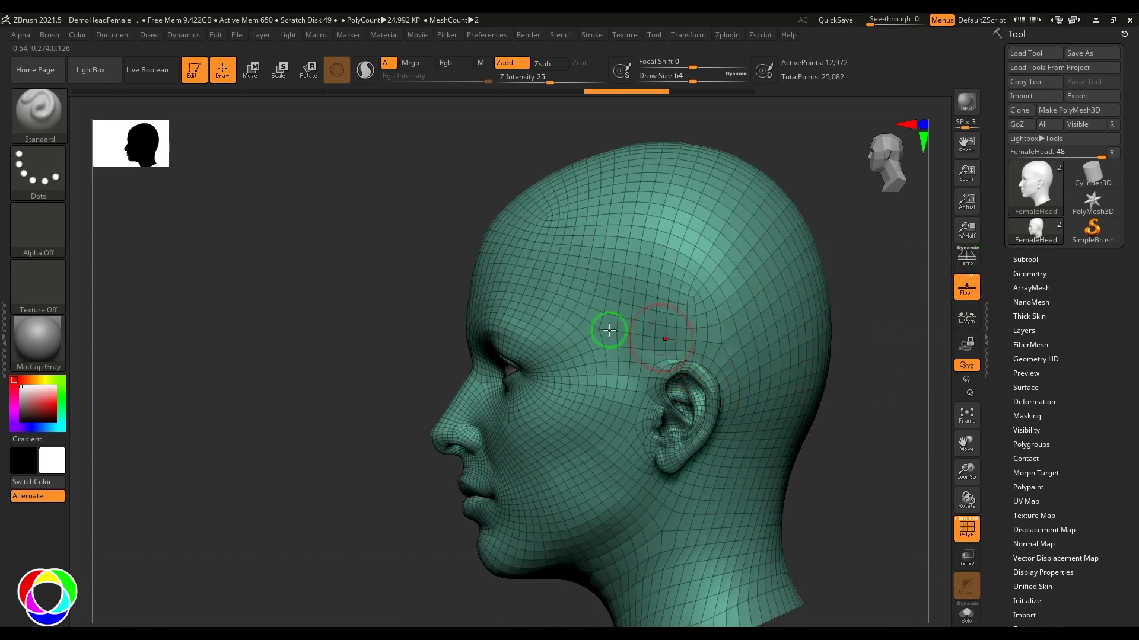
Isolate a forehead patch with a lasso selection, check it from the front, and show the full head in side view again.
mouse_move(290, 374)
mouse_down()
mouse_move(272, 373)
mouse_move(270, 354)
mouse_move(339, 365)
mouse_up()
key(ctrl+shift)
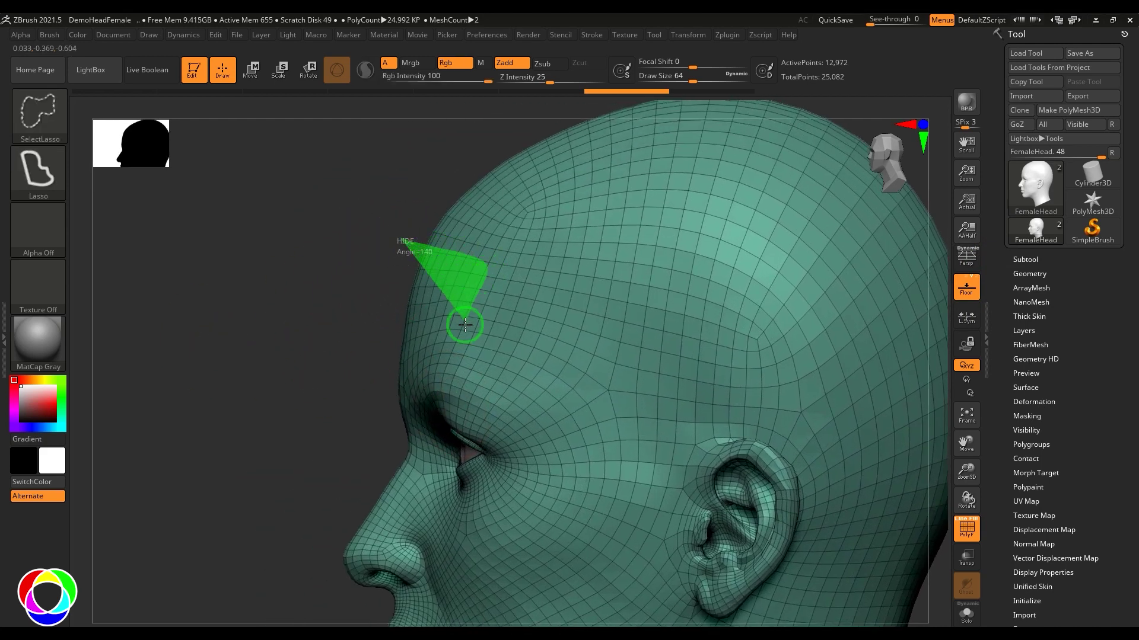
mouse_move(454, 343)
ctrl+shift+mouse_down()
mouse_move(411, 348)
mouse_move(350, 389)
mouse_move(683, 265)
ctrl+shift+mouse_up()
key(f)
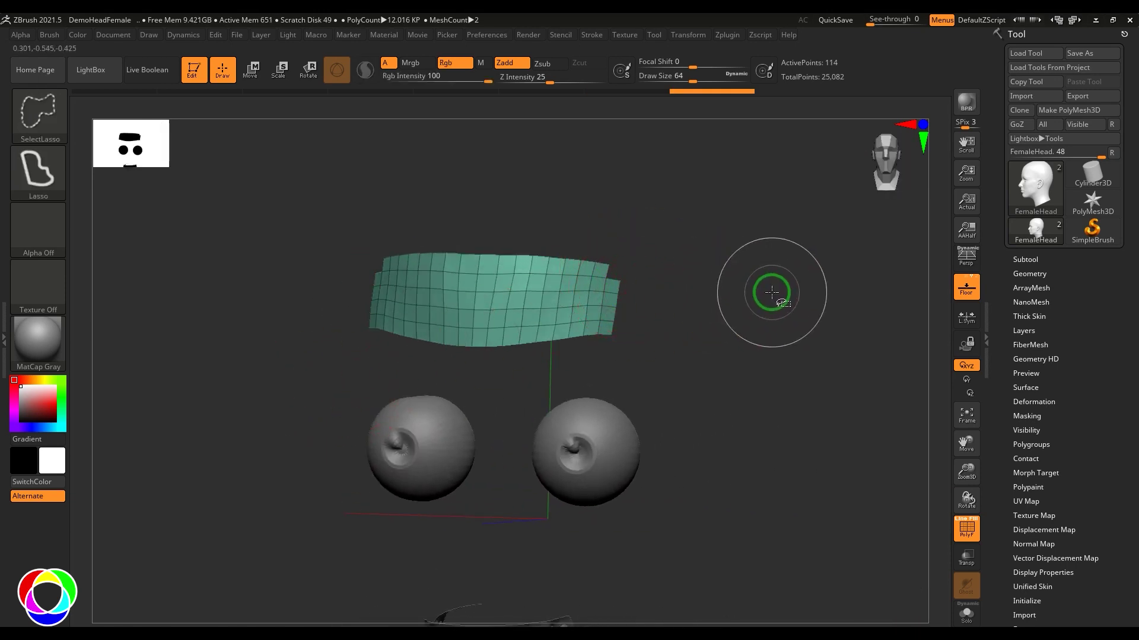
ctrl+shift+click(777, 318)
key(ctrl+z)
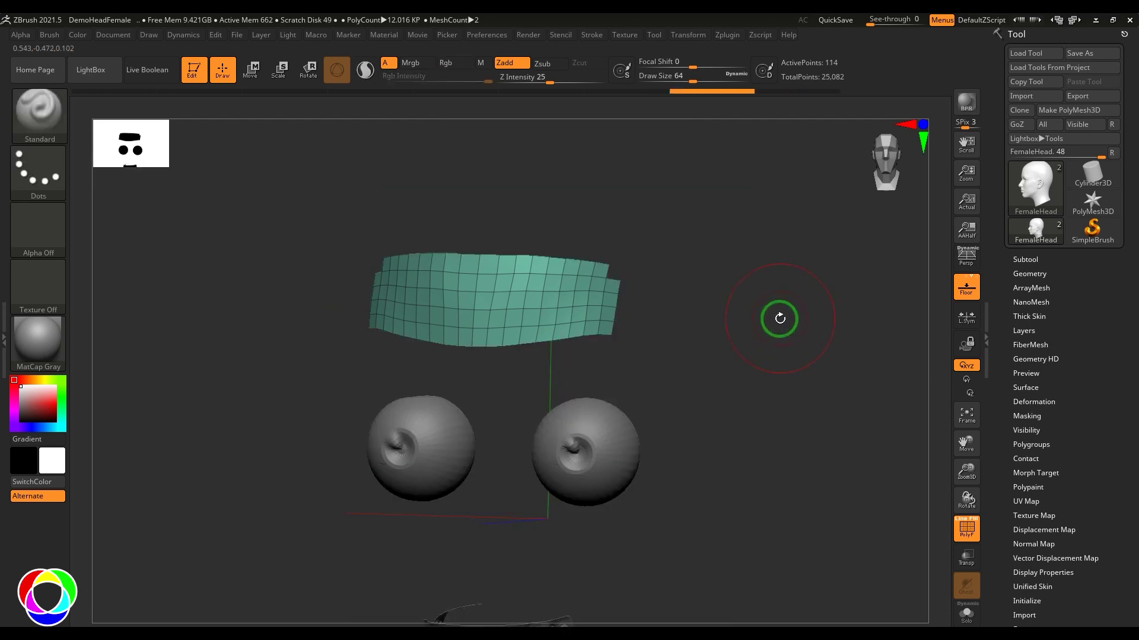
shift+drag(845, 289, 273, 386)
ctrl+shift+click(272, 386)
key(f)
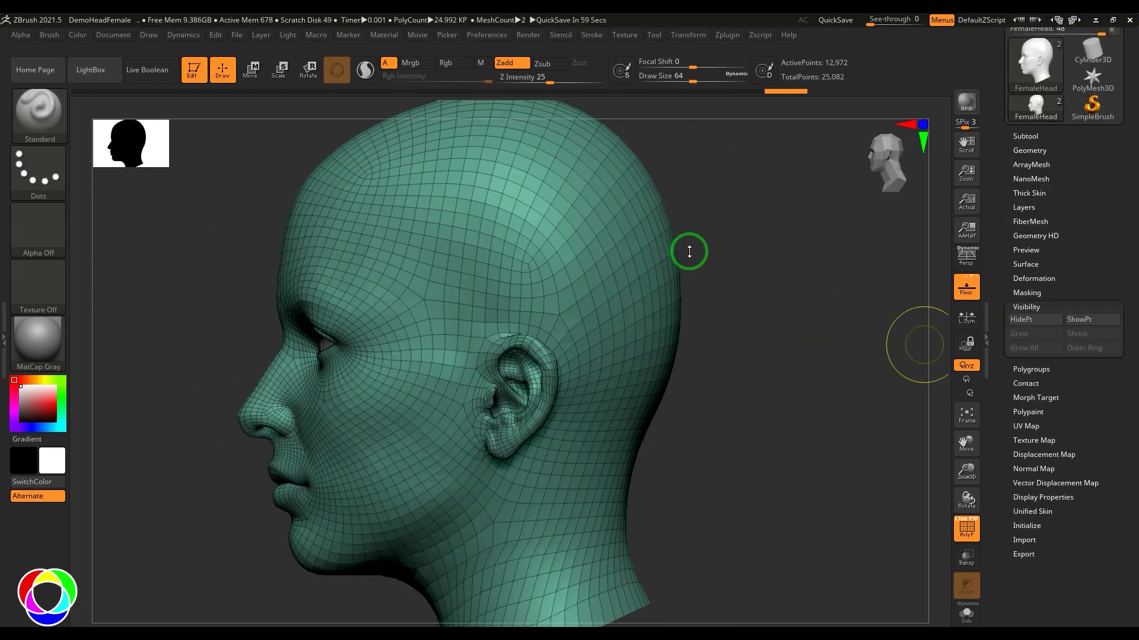
Isolate the polygons at the back of the head in side view with a rectangular SelectRect selection.
drag(740, 257, 729, 262)
key(ctrl+shift)
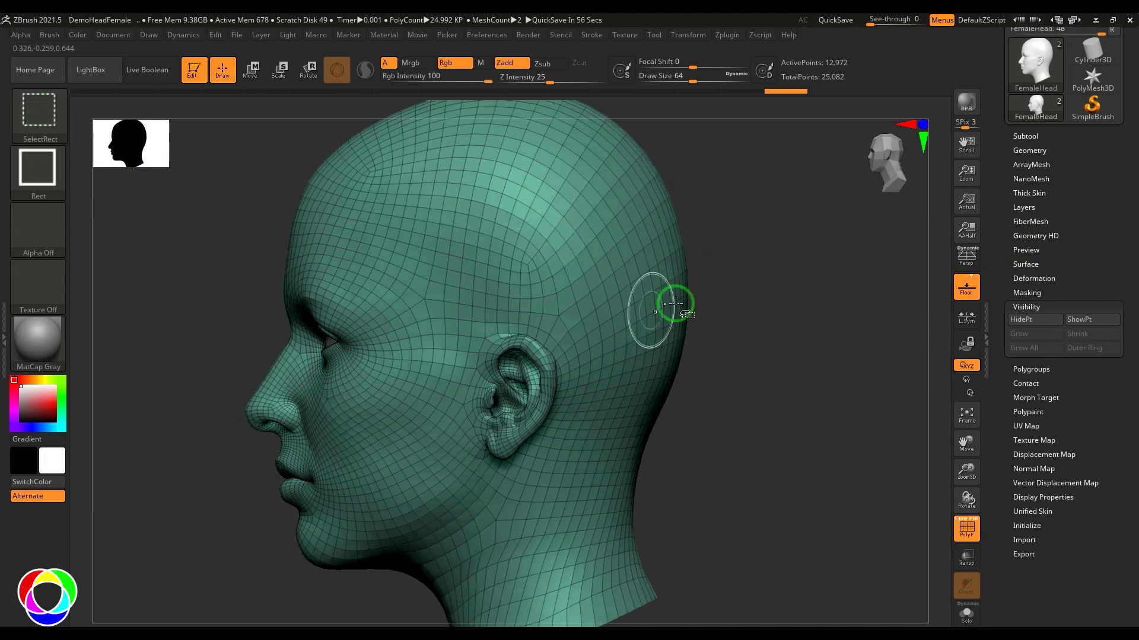
ctrl+shift+drag(584, 205, 765, 445)
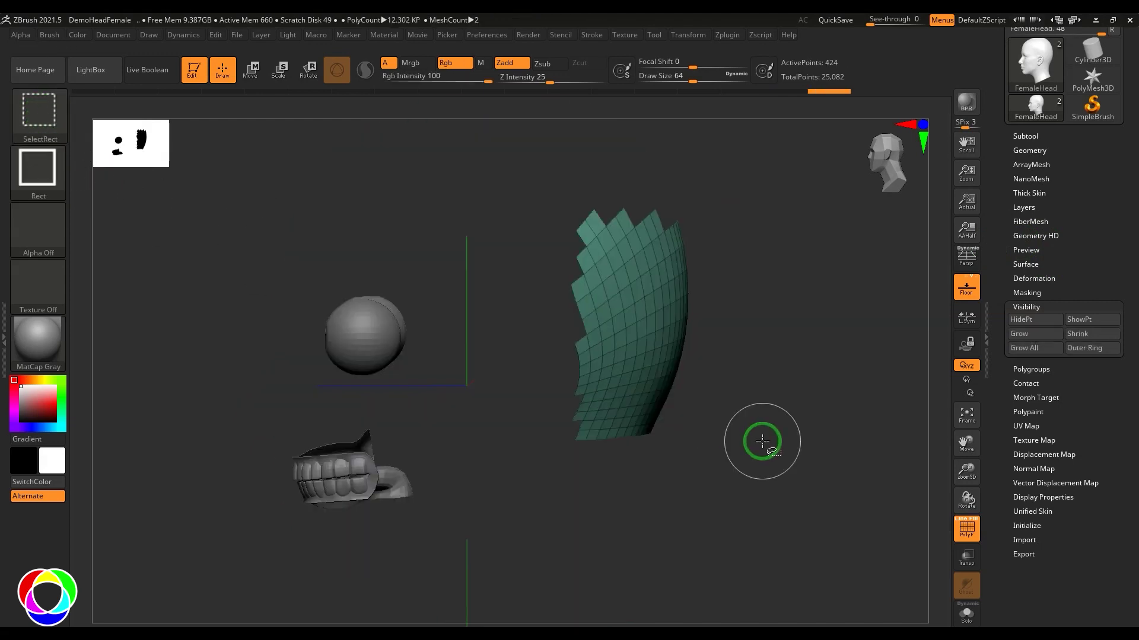
drag(829, 417, 806, 380)
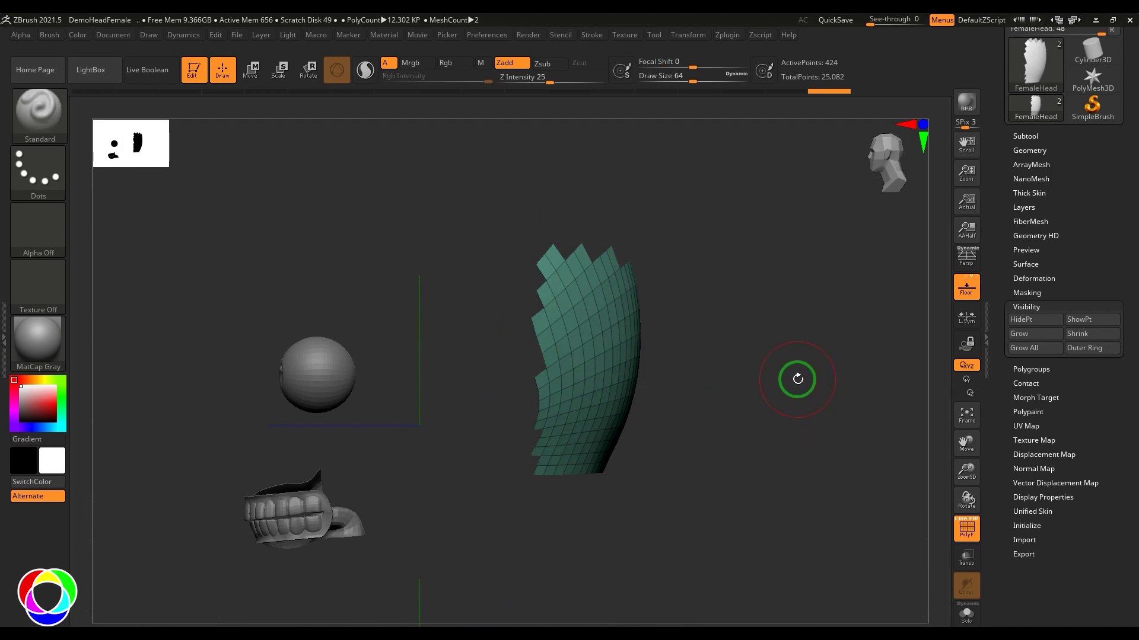
Show the full head mesh and undo that to return to the isolated back patch.
key(ctrl+shift)
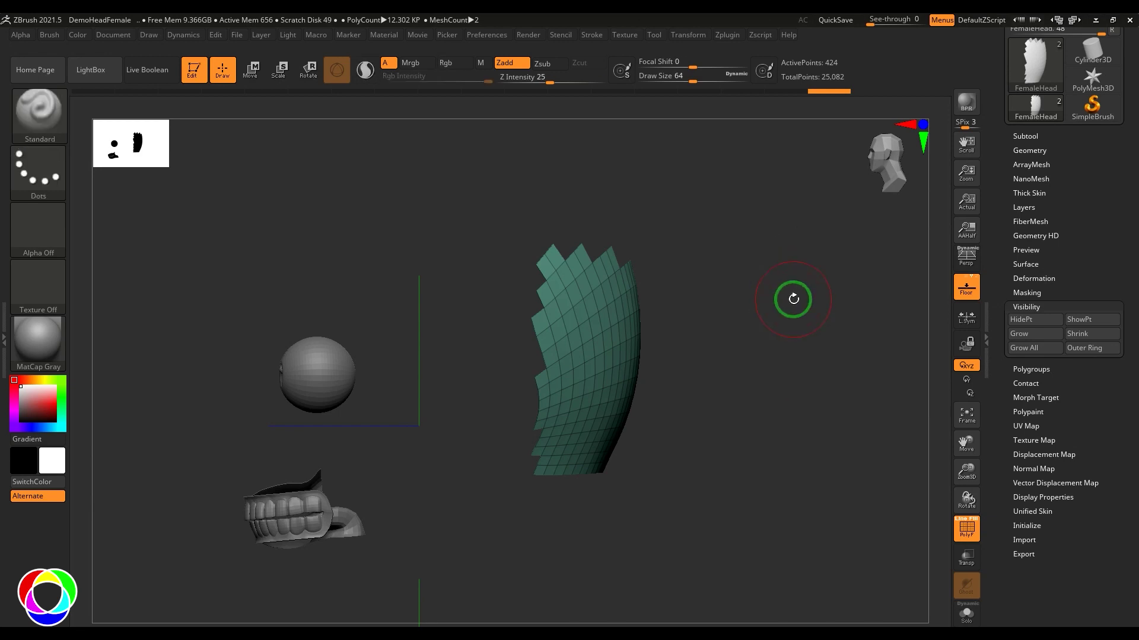
key(shift)
key(ctrl+shift)
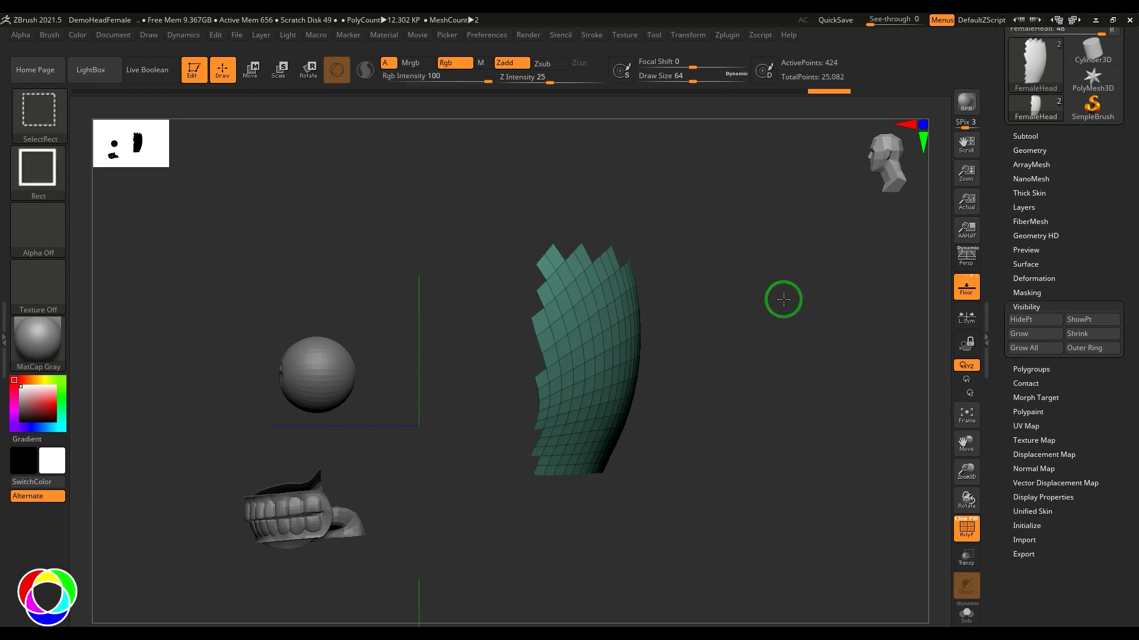
ctrl+shift+click(783, 299)
key(ctrl+z)
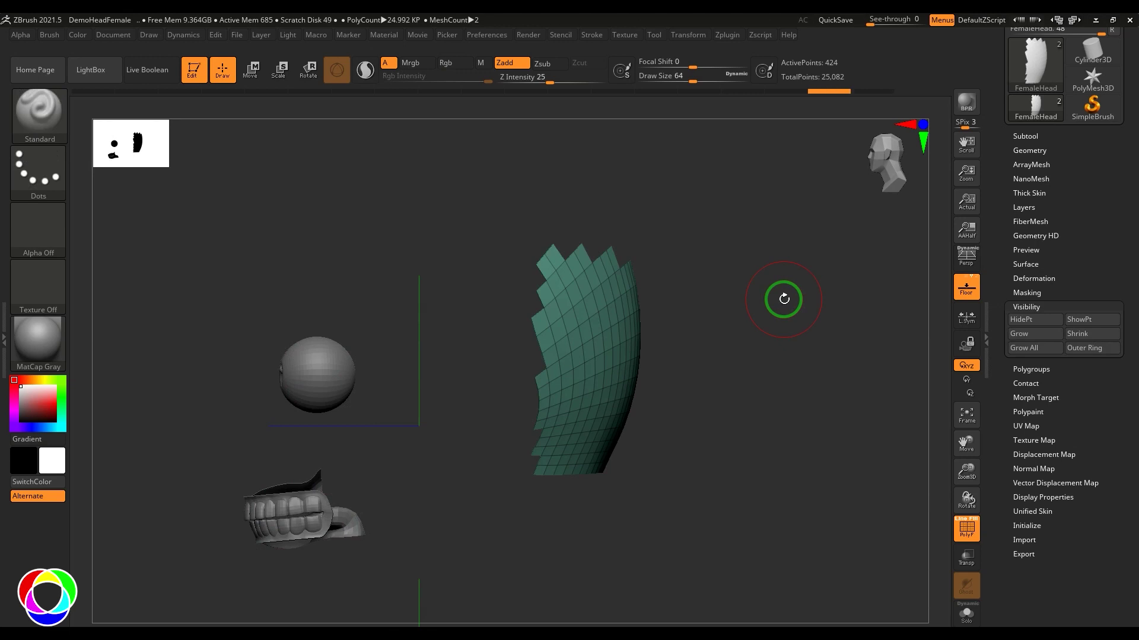
Invert the visibility to show the head without its back patch, and undo back to the isolated patch.
key(ctrl+shift)
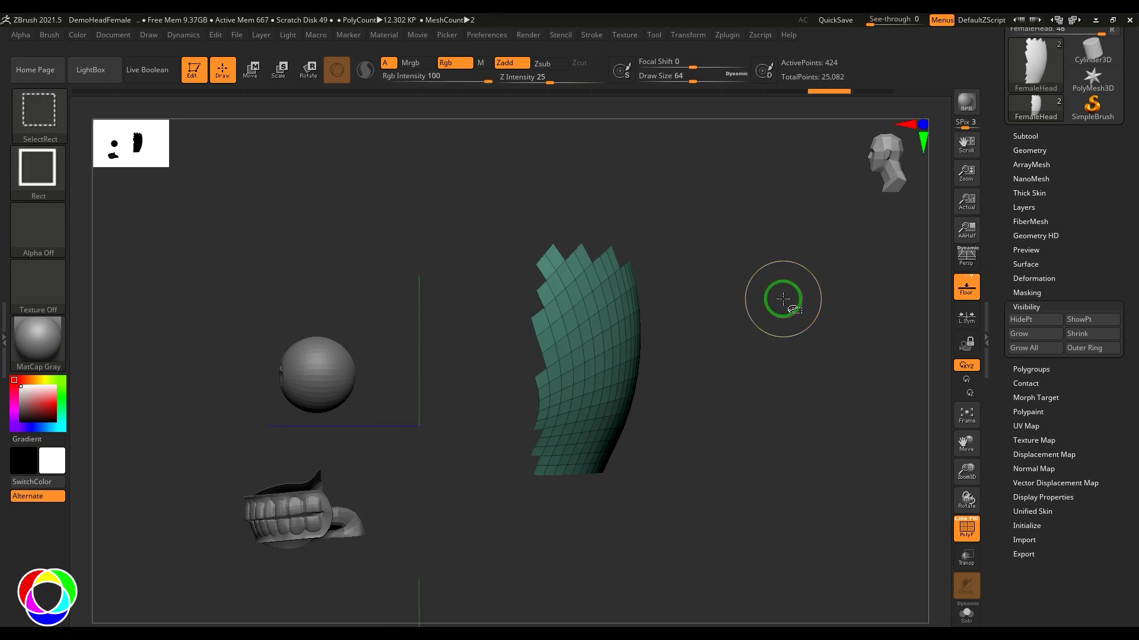
ctrl+shift+drag(739, 239, 854, 469)
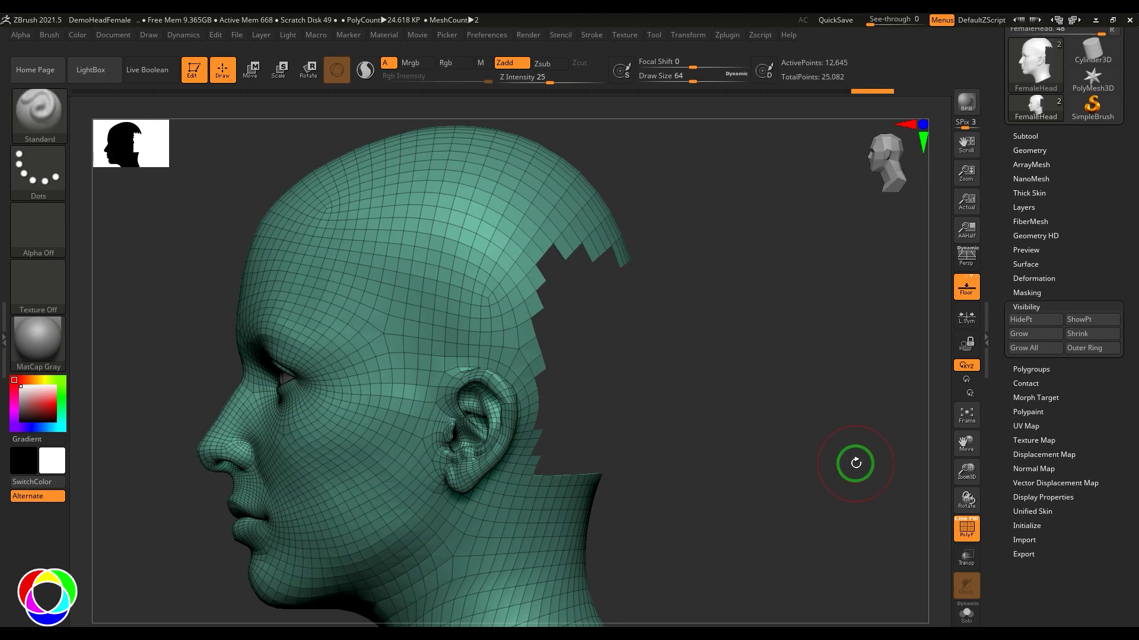
key(ctrl+z)
ctrl+shift+click(818, 322)
key(ctrl+z)
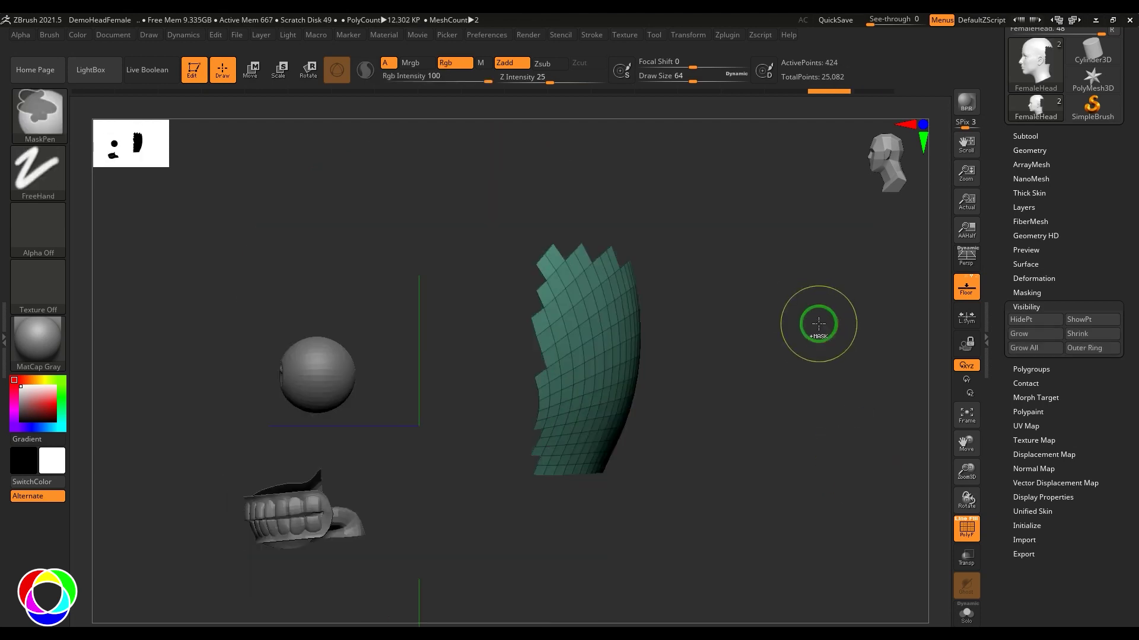
ctrl+shift+click(829, 407)
ctrl+shift+click(831, 407)
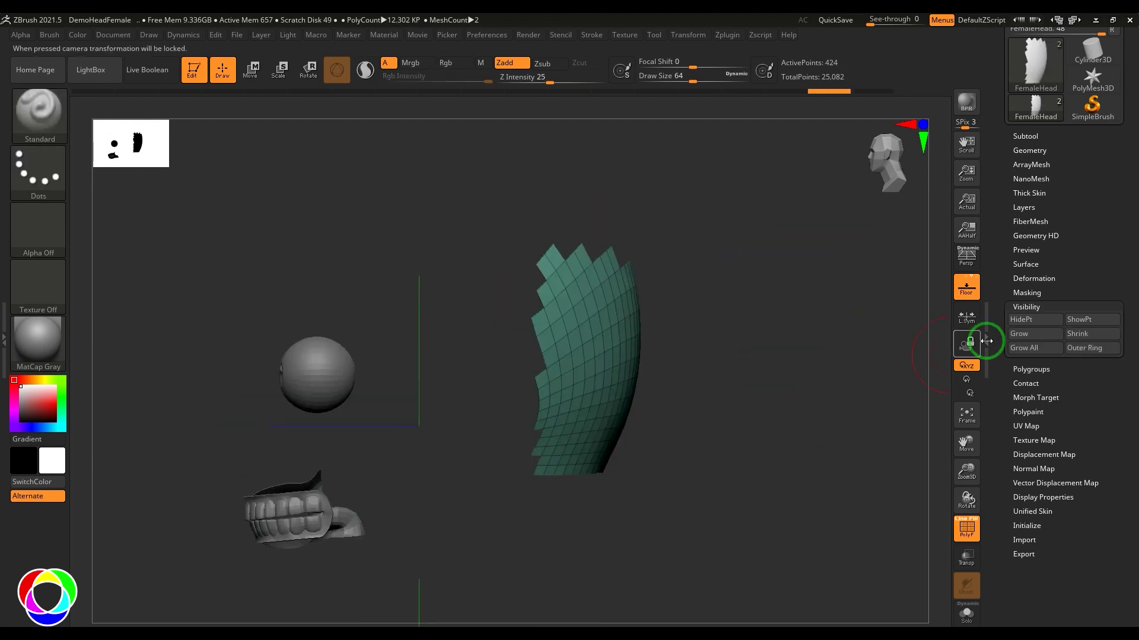
Show the full head mesh from behind with the polyframe display turned off.
click(1023, 306)
click(1022, 306)
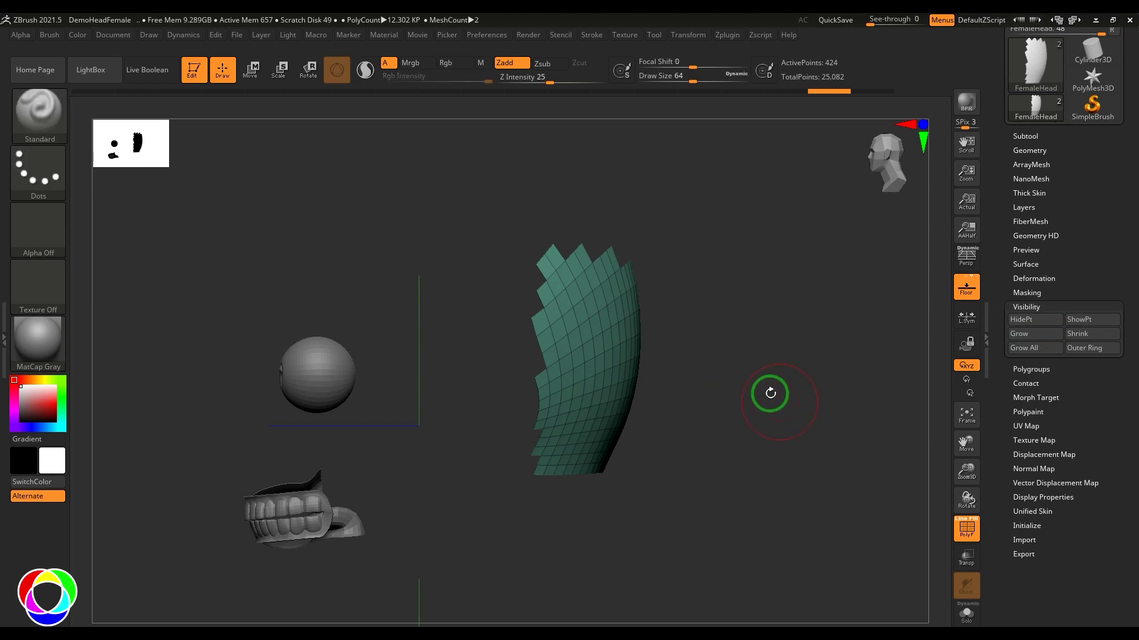
ctrl+shift+click(779, 396)
mouse_move(778, 396)
mouse_down()
mouse_move(755, 405)
mouse_move(724, 386)
mouse_up()
key(shift+f)
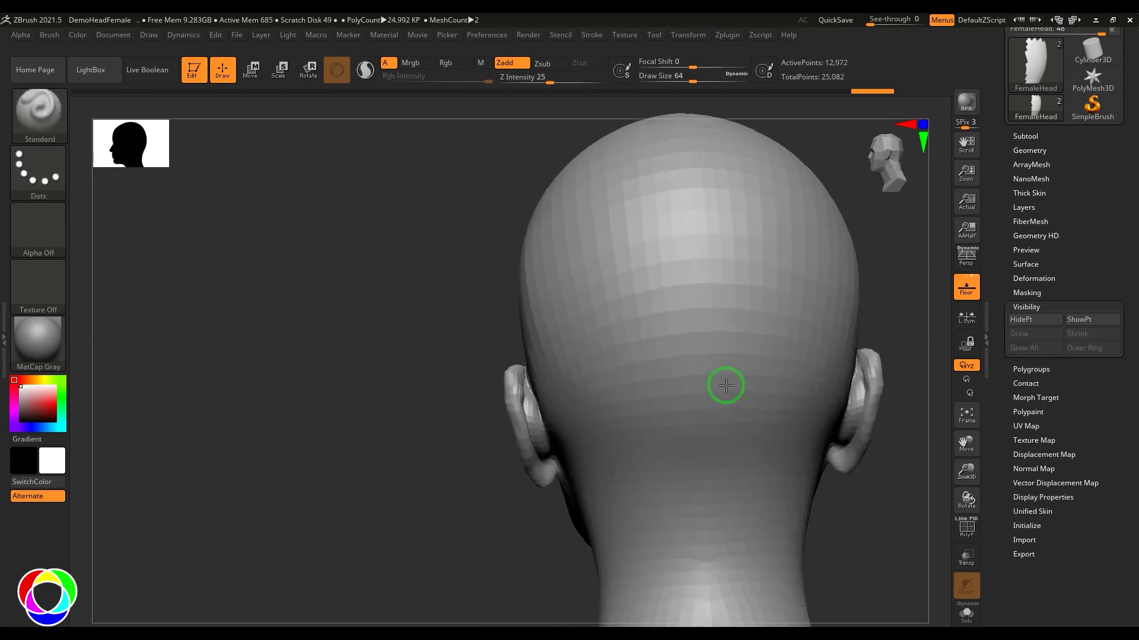
Paint a mask over the back of the head and hide all unmasked points with HidePt.
mouse_move(749, 332)
ctrl+mouse_down()
mouse_move(667, 360)
mouse_move(694, 254)
mouse_move(795, 338)
mouse_move(656, 394)
mouse_move(747, 259)
mouse_move(813, 338)
mouse_move(660, 412)
ctrl+mouse_up()
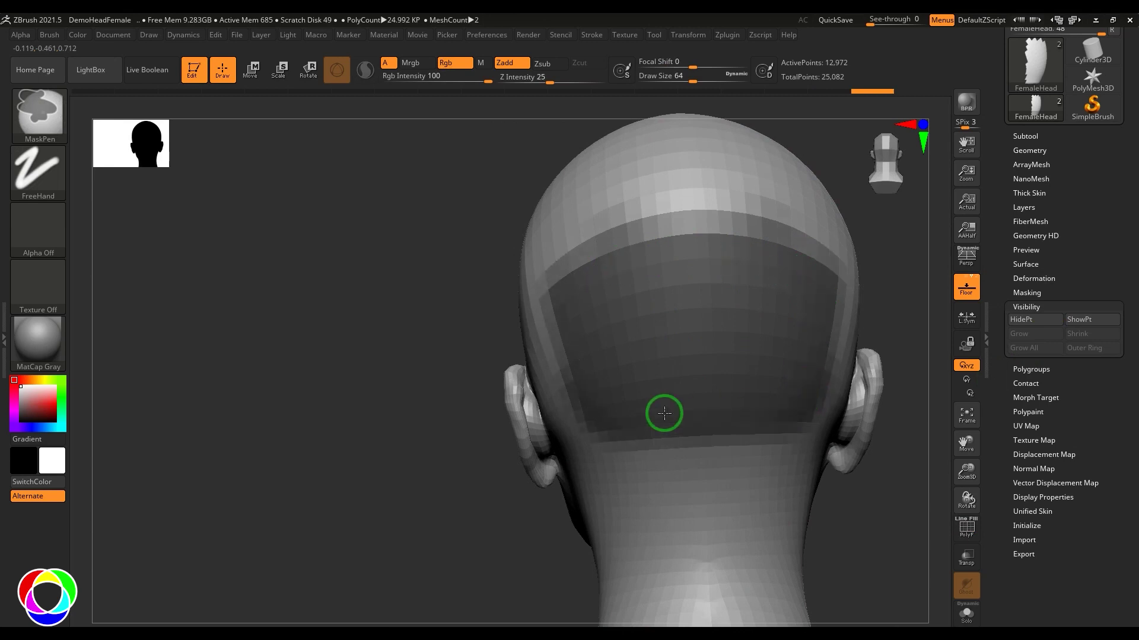
drag(368, 402, 420, 398)
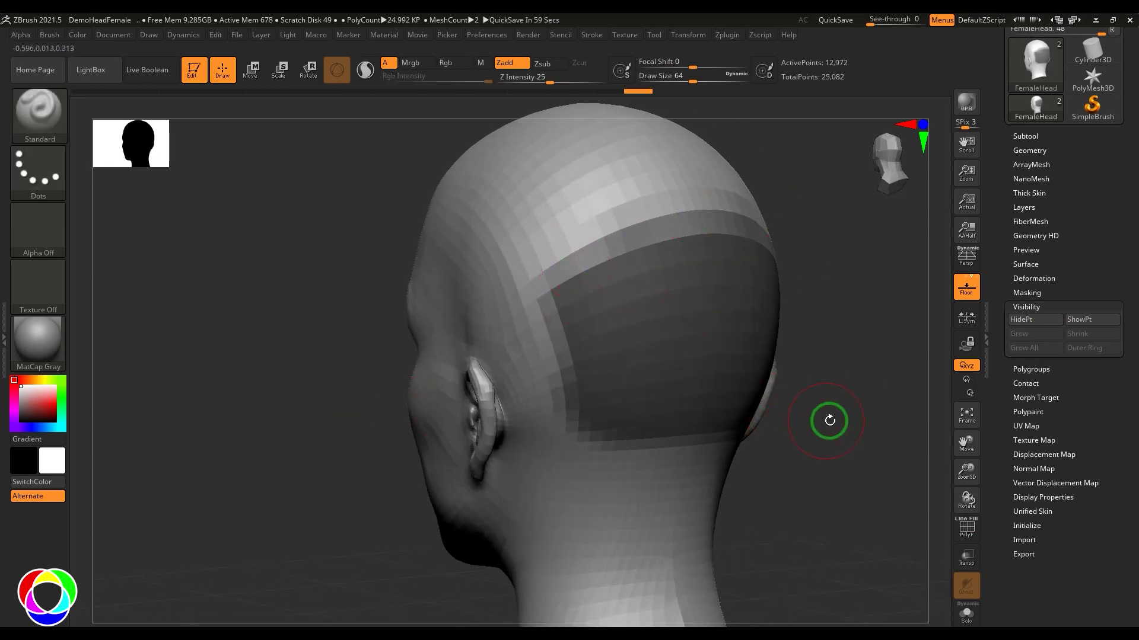
drag(794, 419, 835, 409)
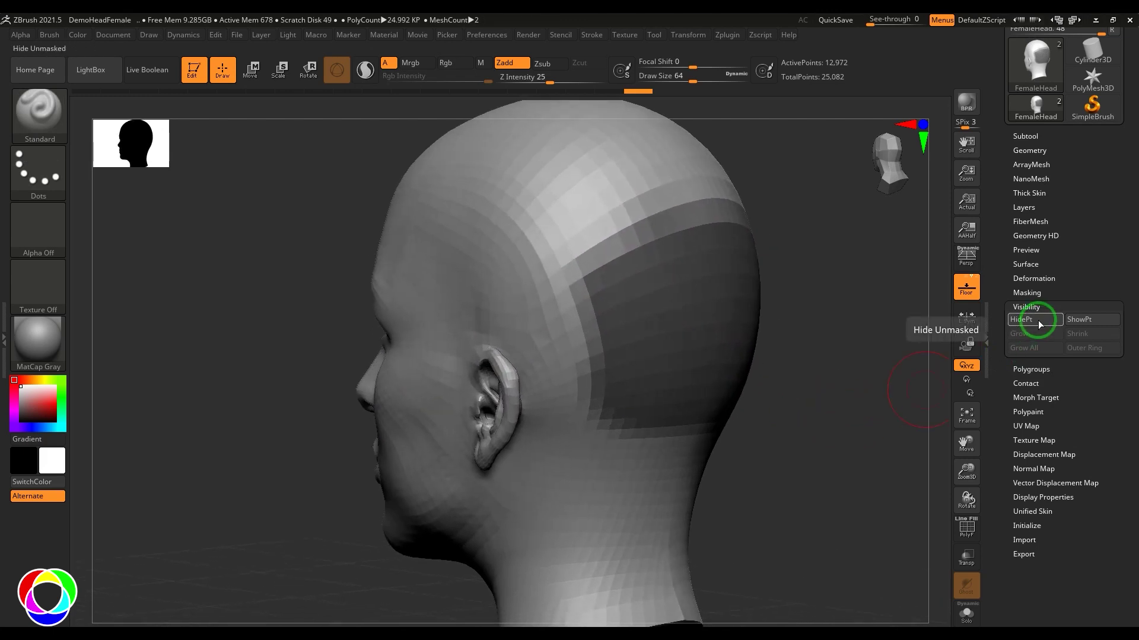
click(1040, 325)
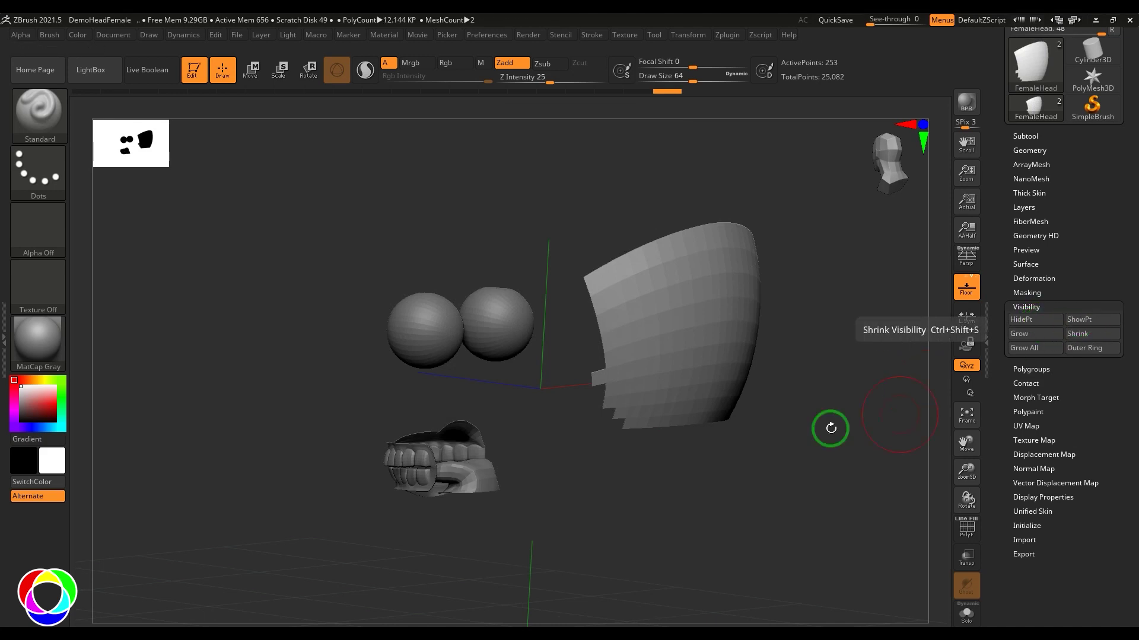
Examine the isolated patch in side view and try ShowPt on the hidden points.
drag(803, 399, 832, 335)
key(ctrl+shift)
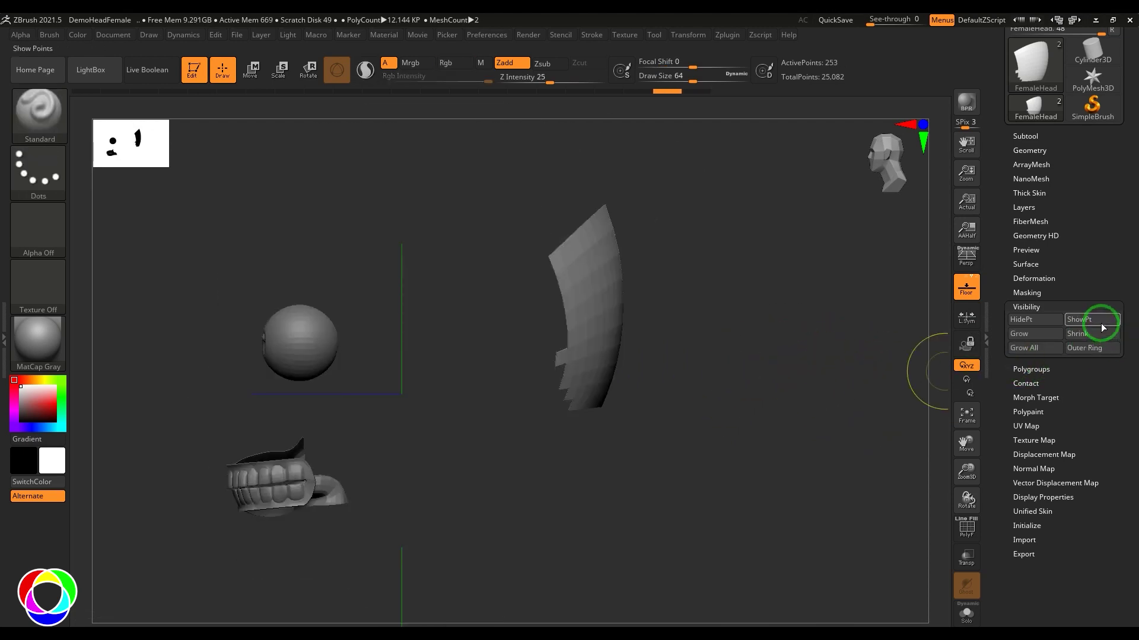
click(1099, 324)
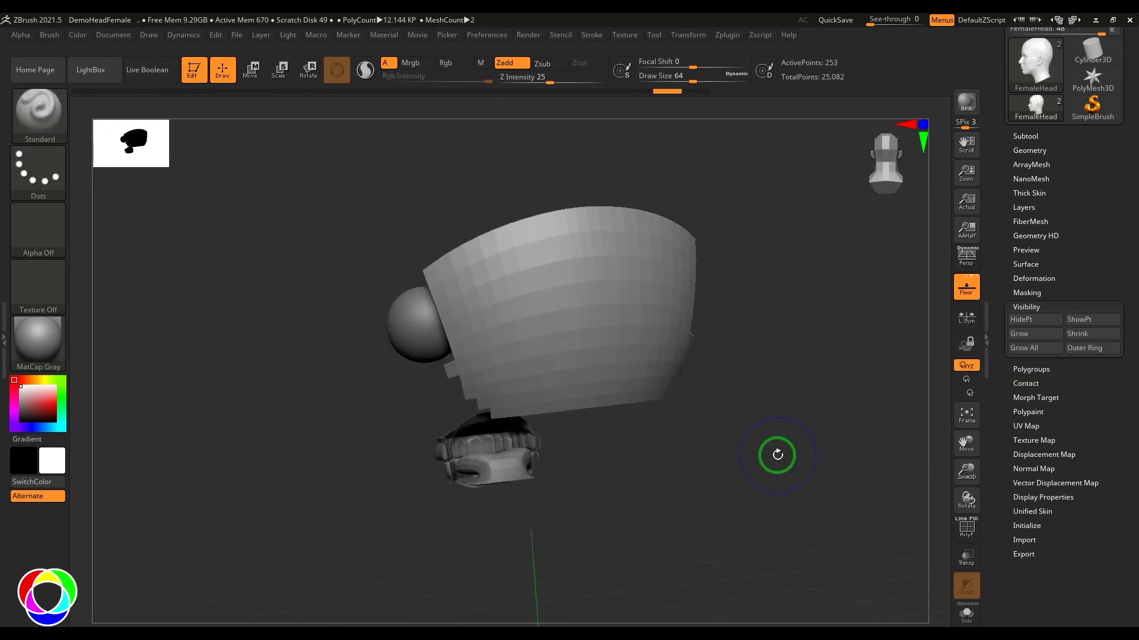
Turn on the polyframe display and grow the visibility of the back patch twice.
key(shift+f)
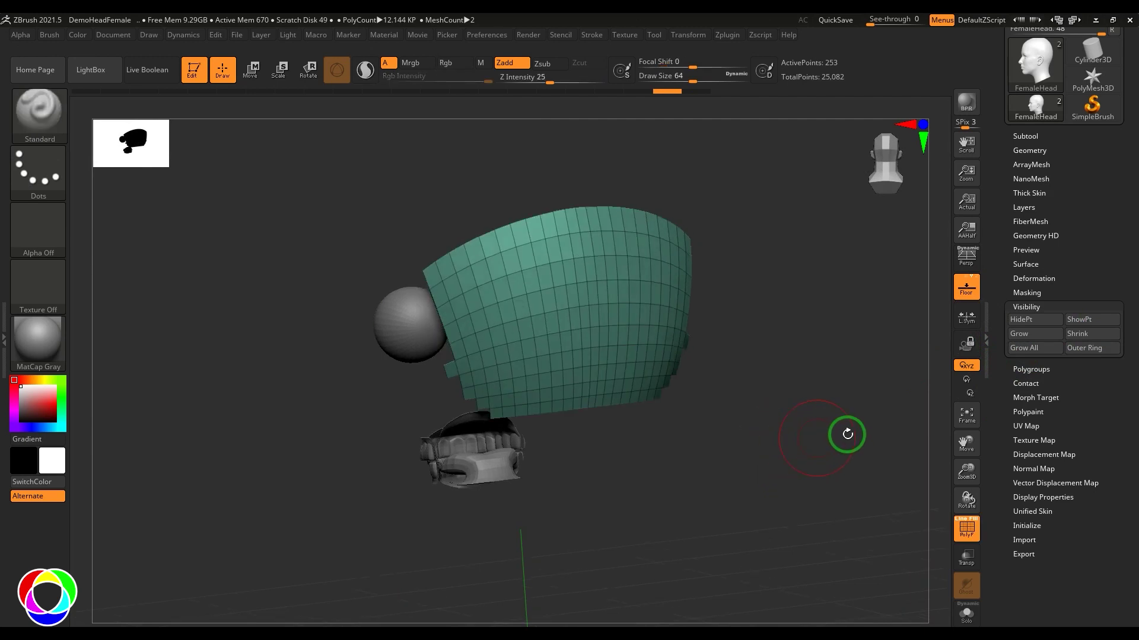
click(1023, 336)
click(1023, 336)
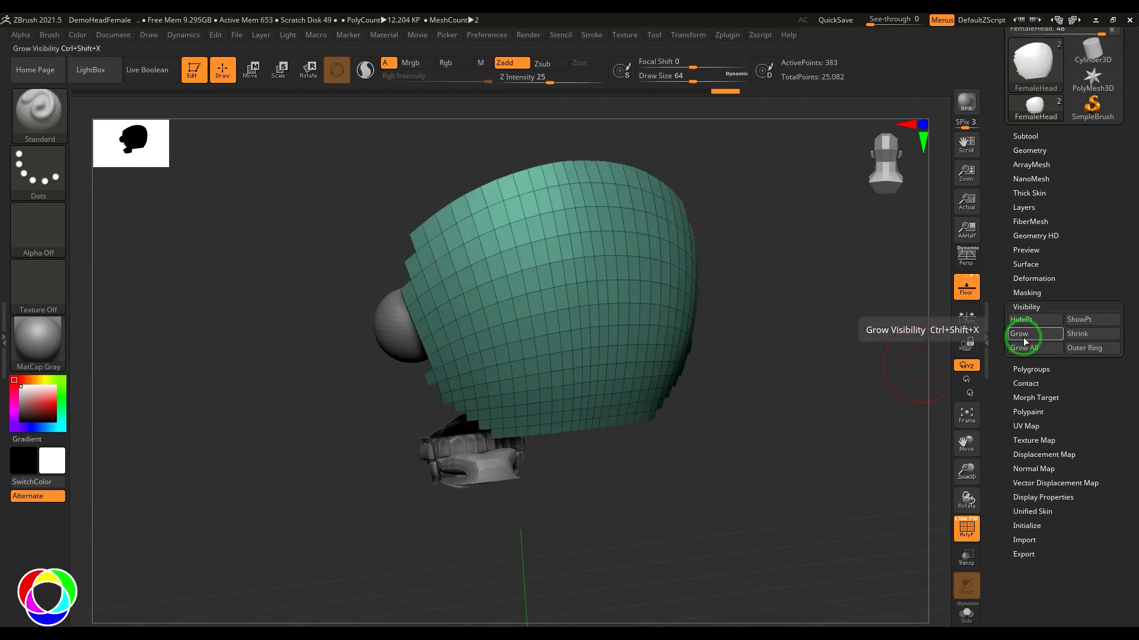
Shrink the visible back patch three times, grow it twice, and shrink it once more.
click(1078, 335)
click(1078, 335)
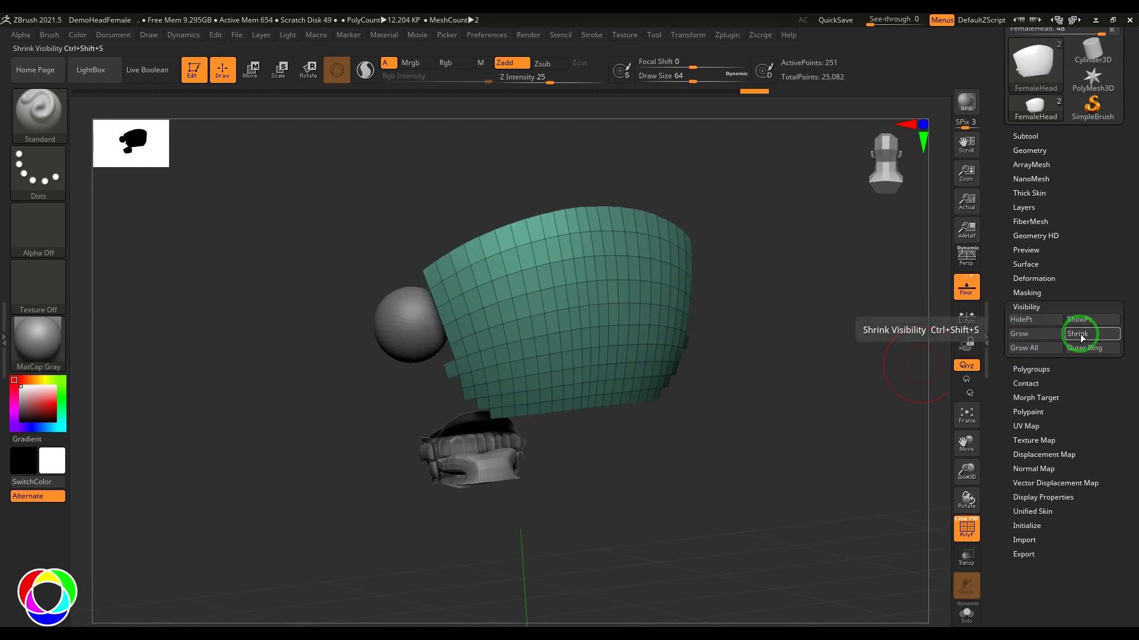
click(1078, 334)
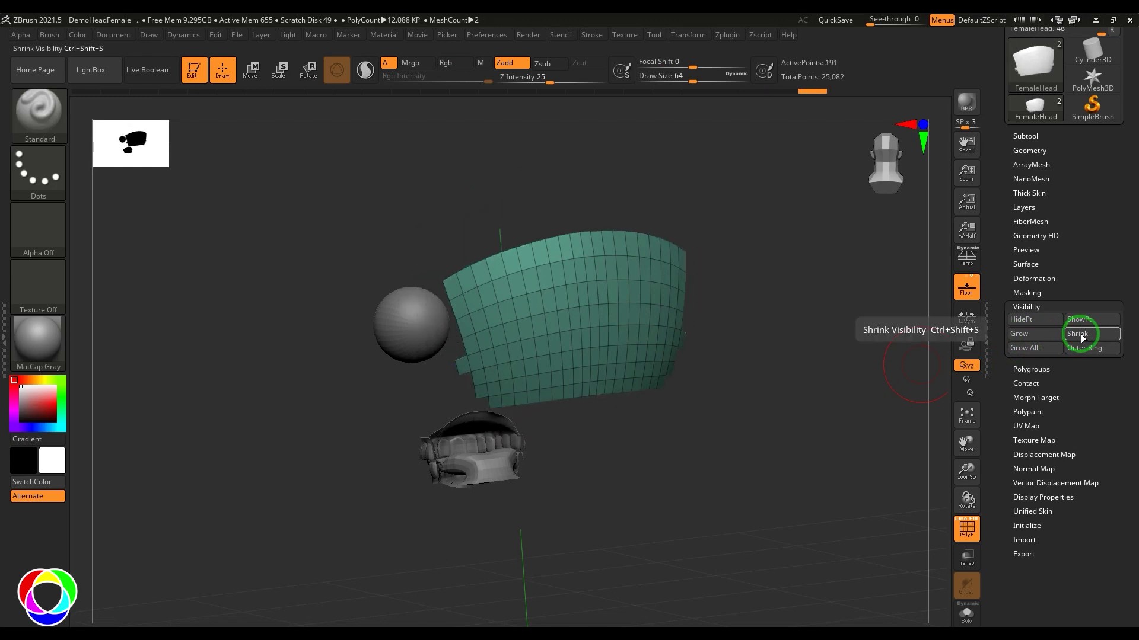
click(1040, 333)
click(1041, 334)
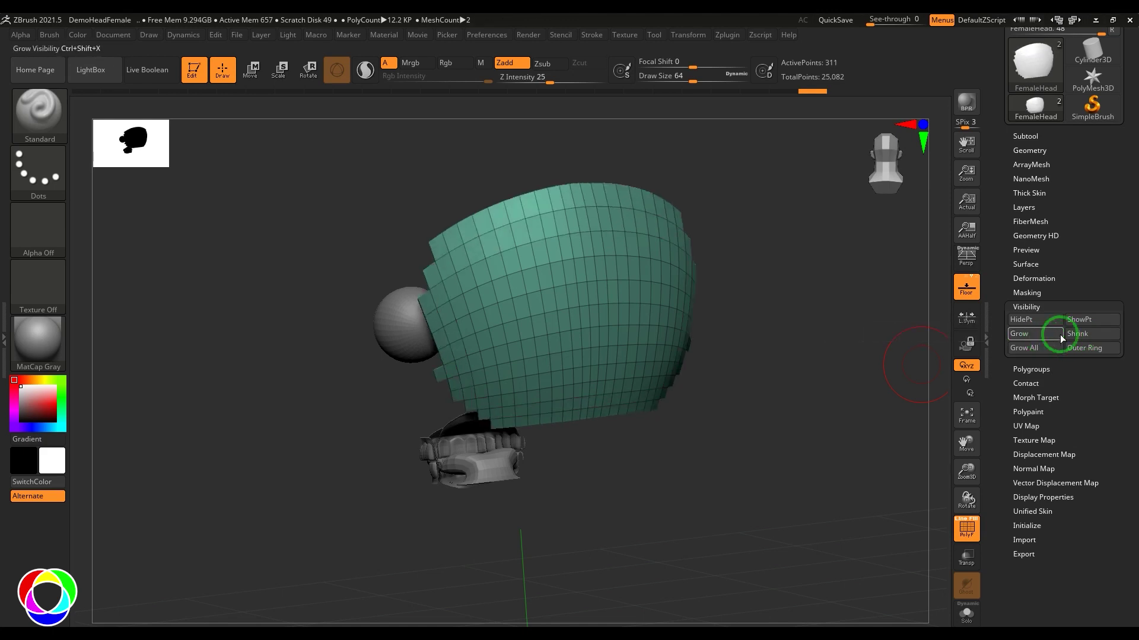
click(1073, 332)
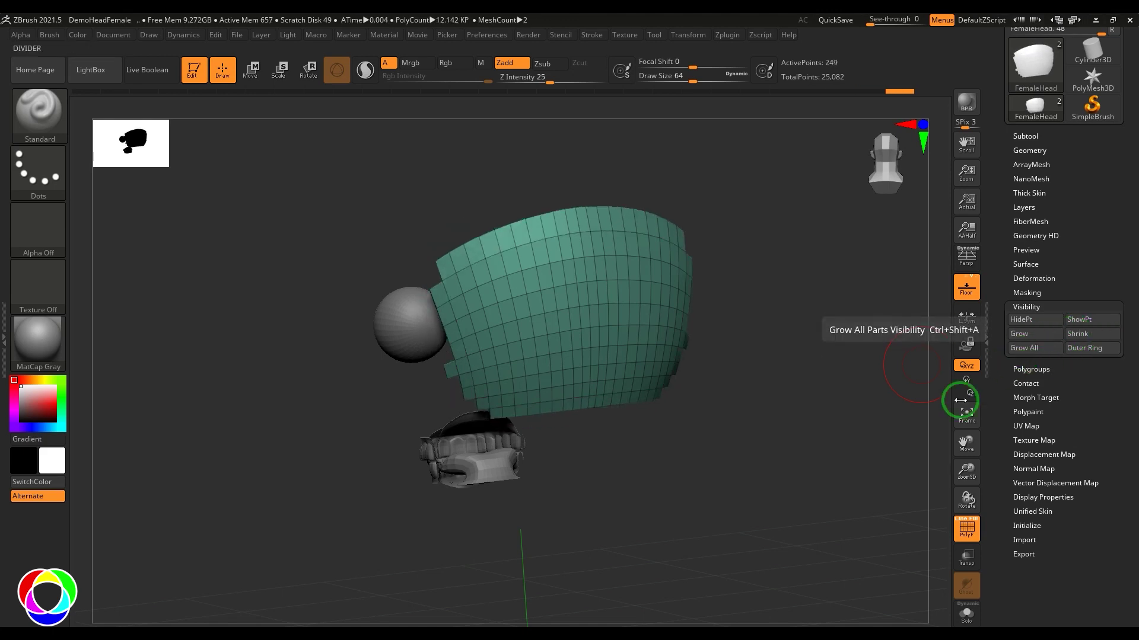
Extend the visible patch to the entire head with Grow All, and undo back to the isolated patch.
drag(924, 414, 753, 490)
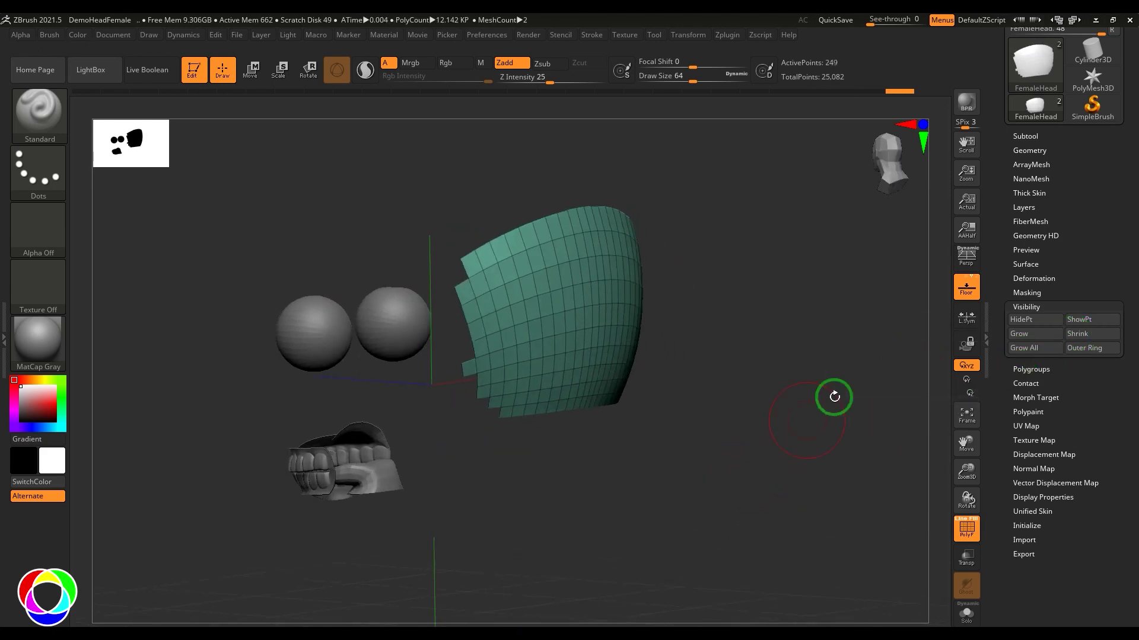
click(1030, 136)
click(1030, 136)
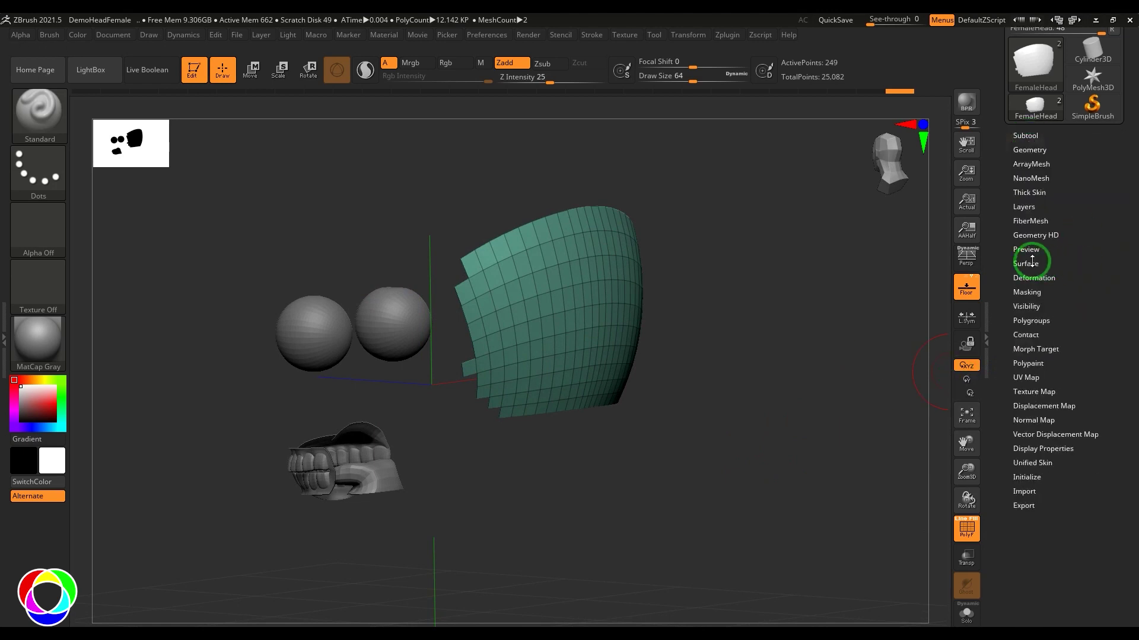
click(1026, 306)
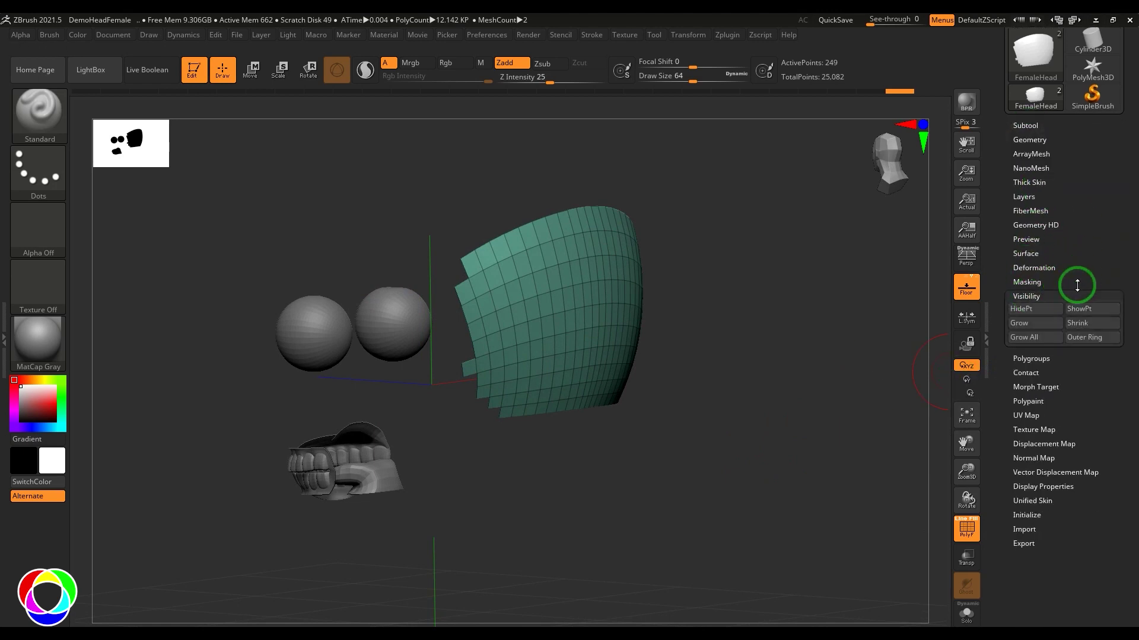
click(1033, 338)
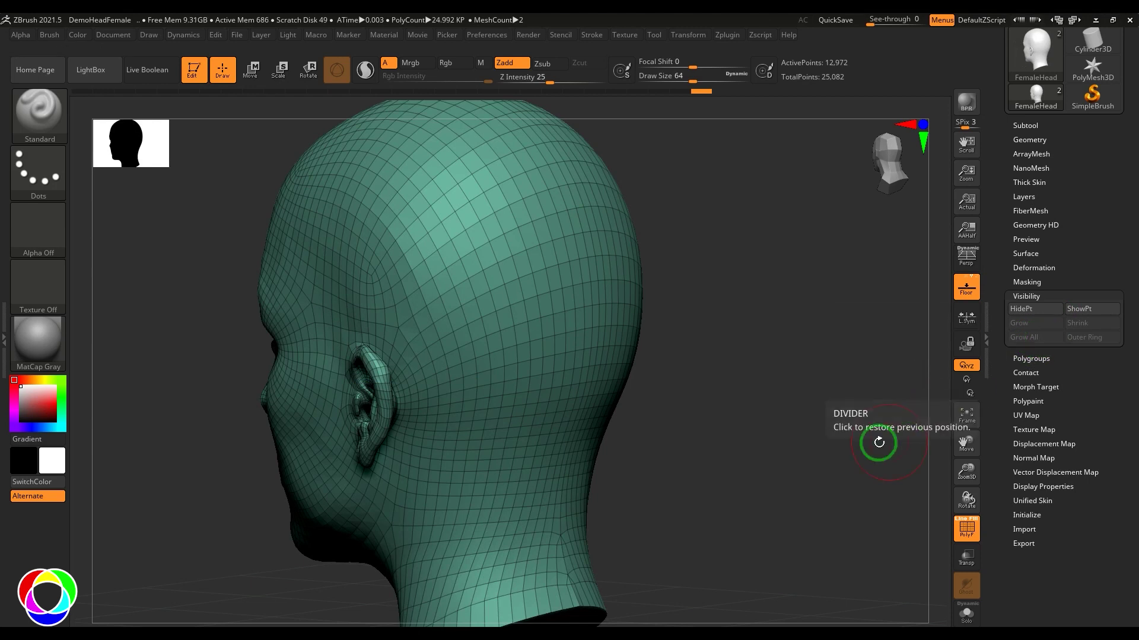
key(ctrl+z)
key(ctrl+z)
key(ctrl+z)
key(ctrl+z)
key(ctrl+z)
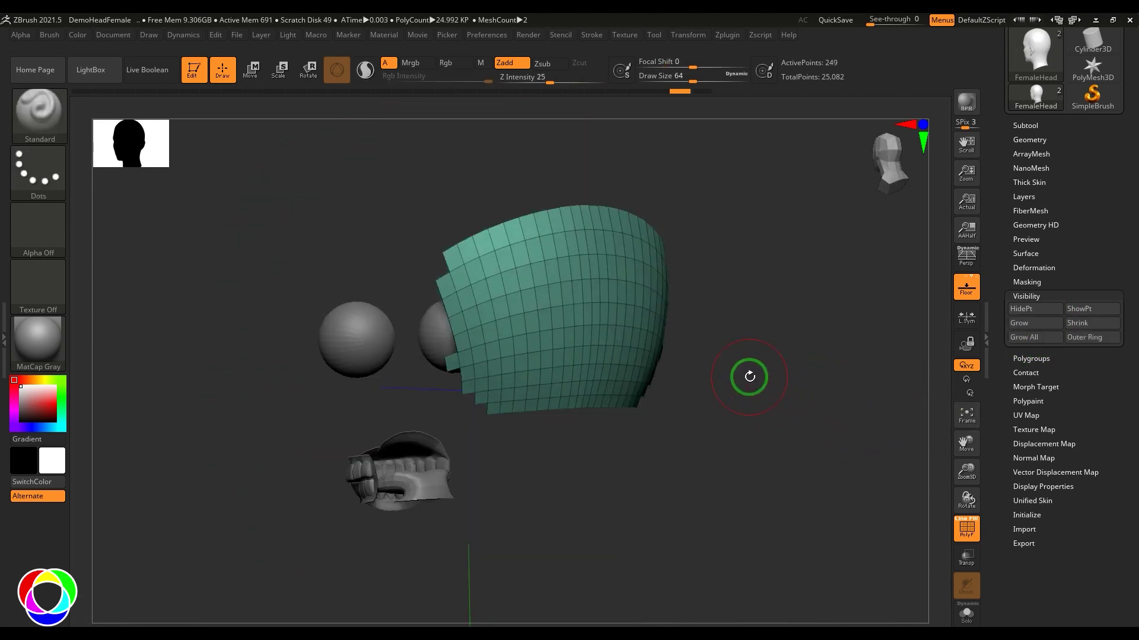
Reduce the back patch to its outer ring of polygons, and show all points of the head again.
drag(750, 376, 678, 482)
click(1102, 343)
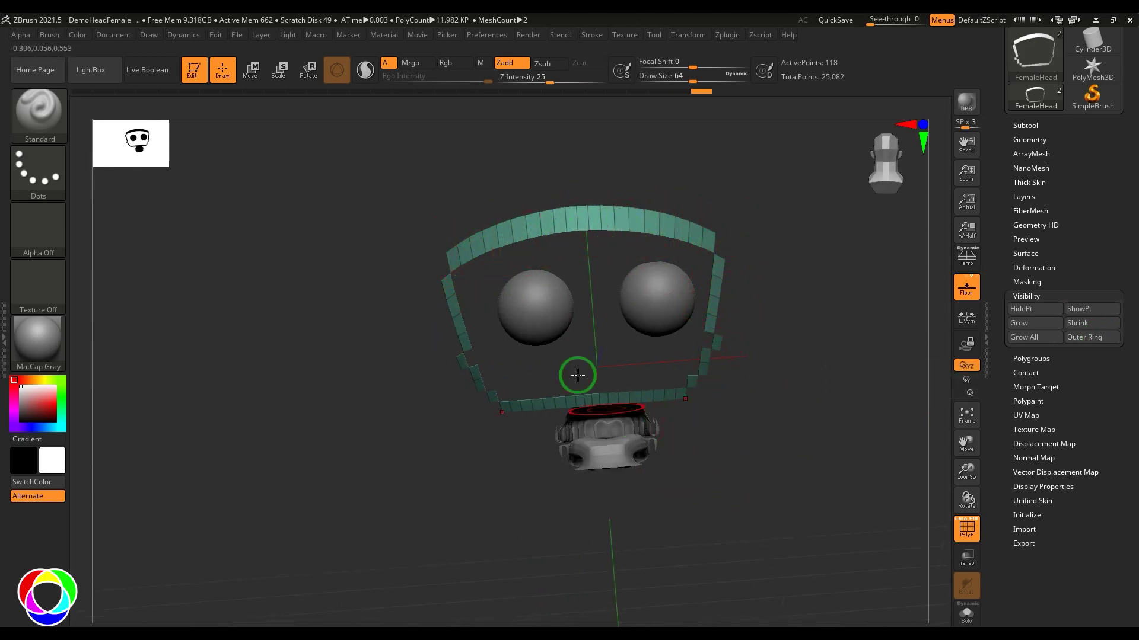
click(1080, 308)
Isolate the forehead in side view with a rectangular selection and assign it a new polygroup, shown on the full head.
drag(907, 403, 858, 417)
ctrl+shift+drag(336, 199, 458, 300)
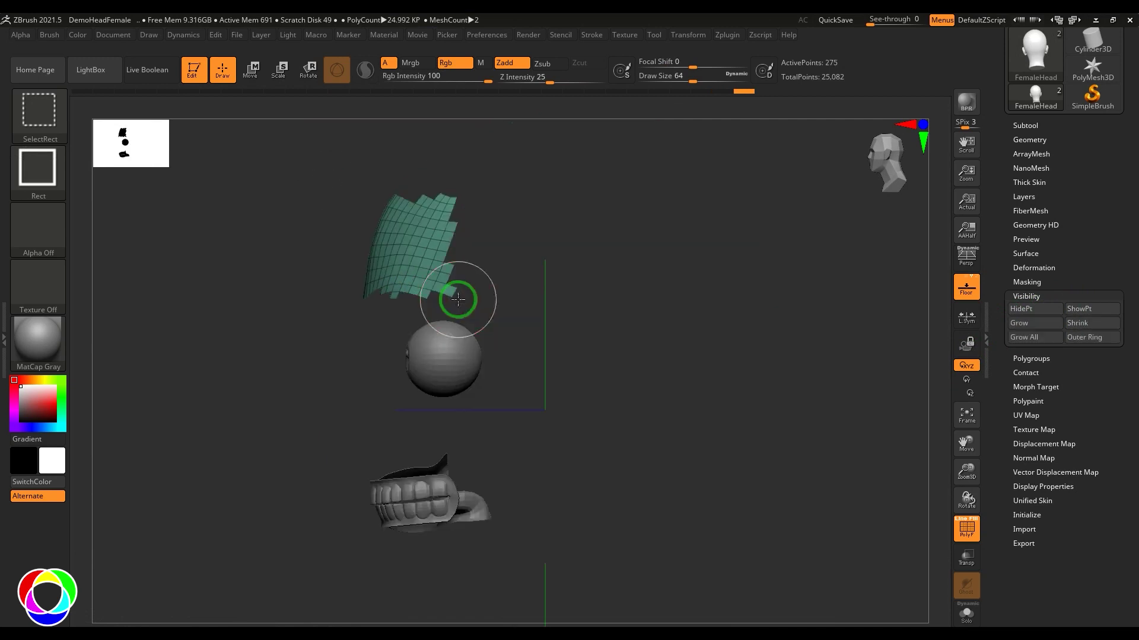
drag(662, 317, 796, 394)
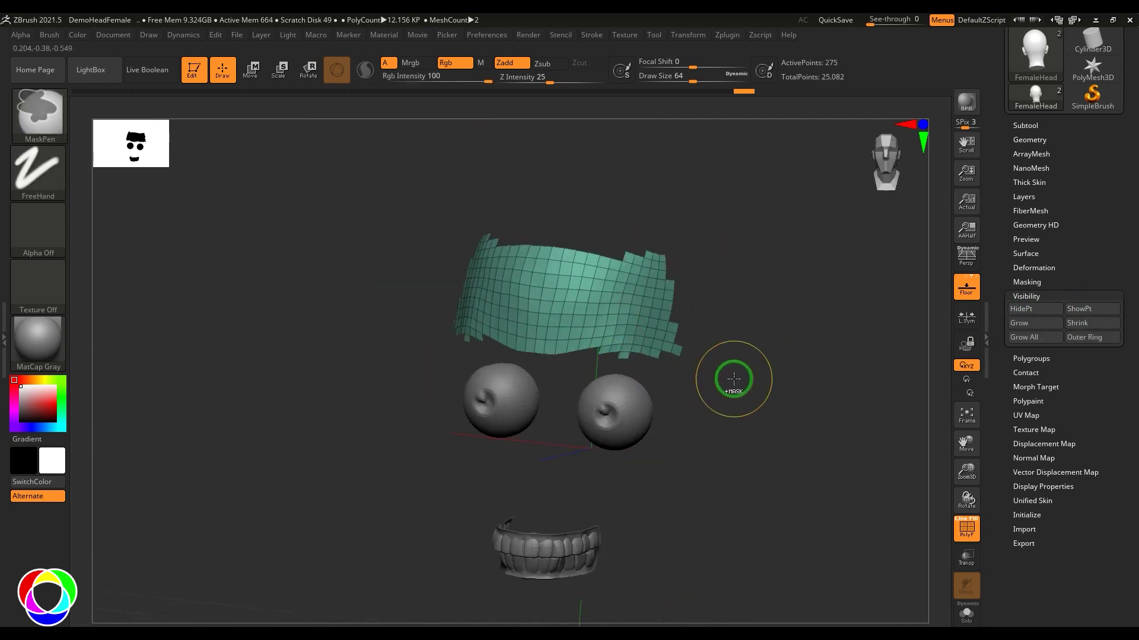
key(ctrl+w)
ctrl+shift+click(827, 361)
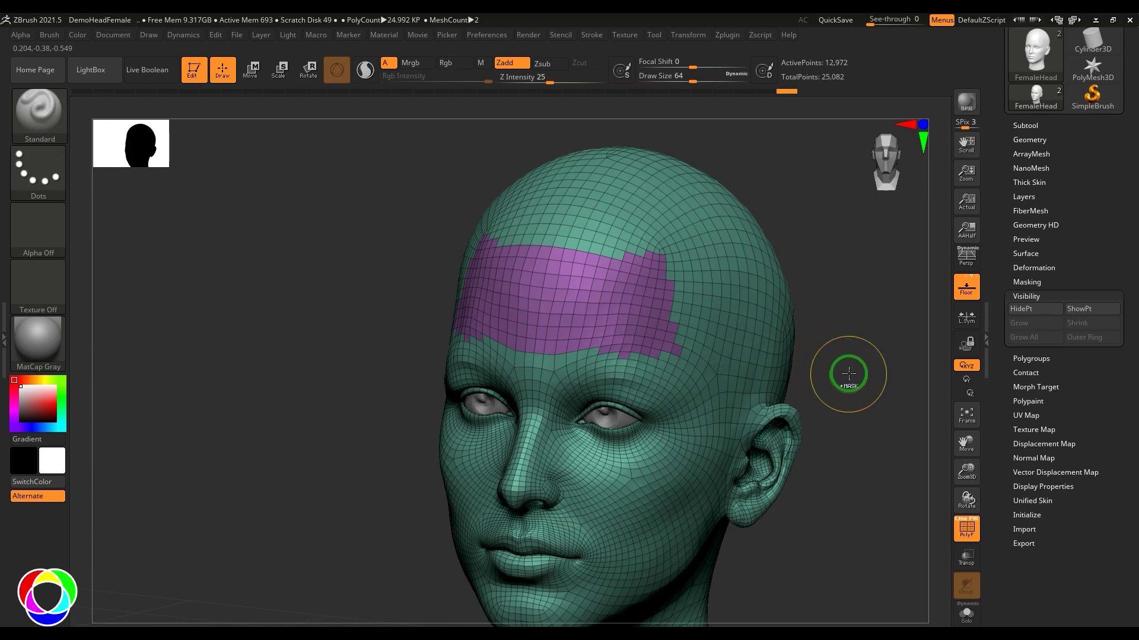
Undo the forehead polygroup assignment and show the full head in side view with the SelectRect brush active.
key(ctrl)
key(ctrl+z)
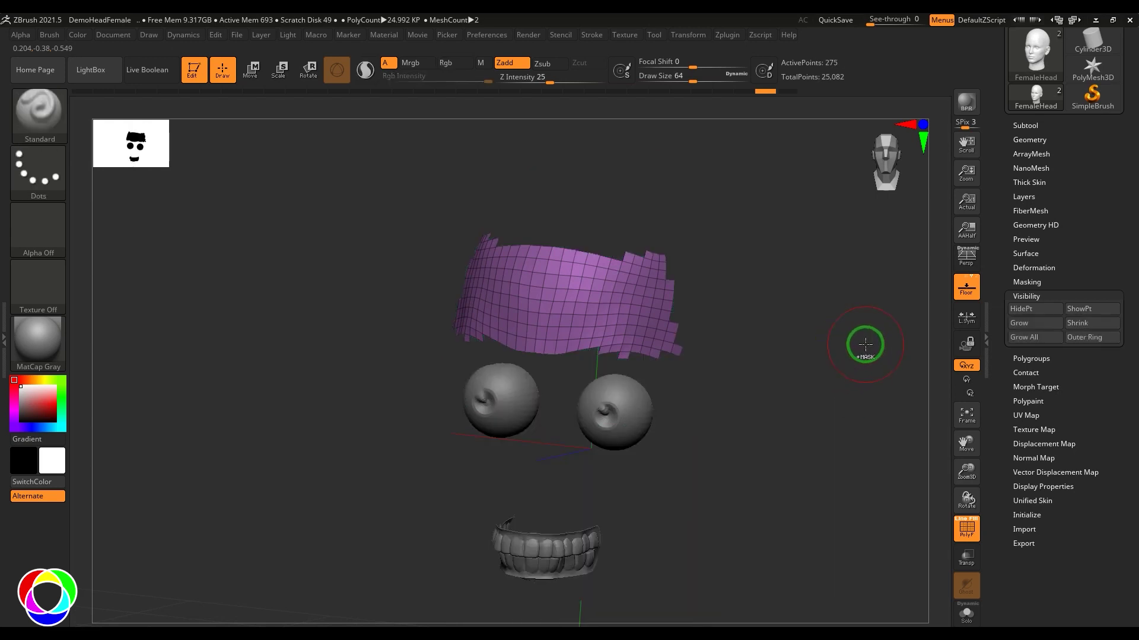
drag(864, 342, 873, 396)
ctrl+shift+click(800, 303)
key(ctrl+shift)
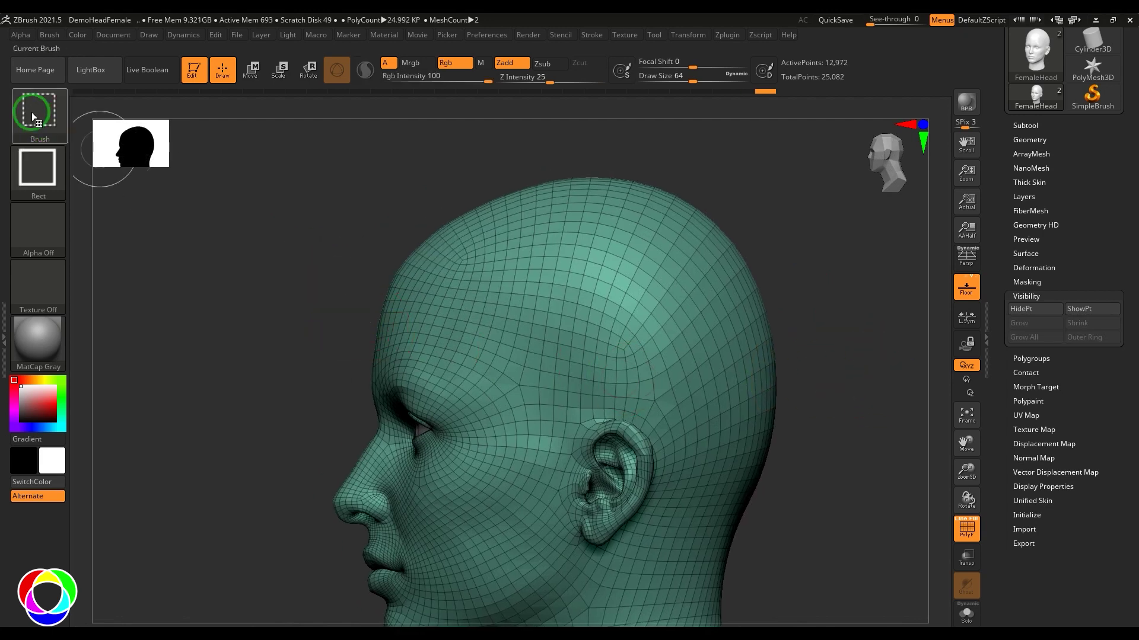
Switch to the SelectLasso brush and isolate a patch of the forehead in side view with a lasso selection.
click(32, 112)
click(396, 178)
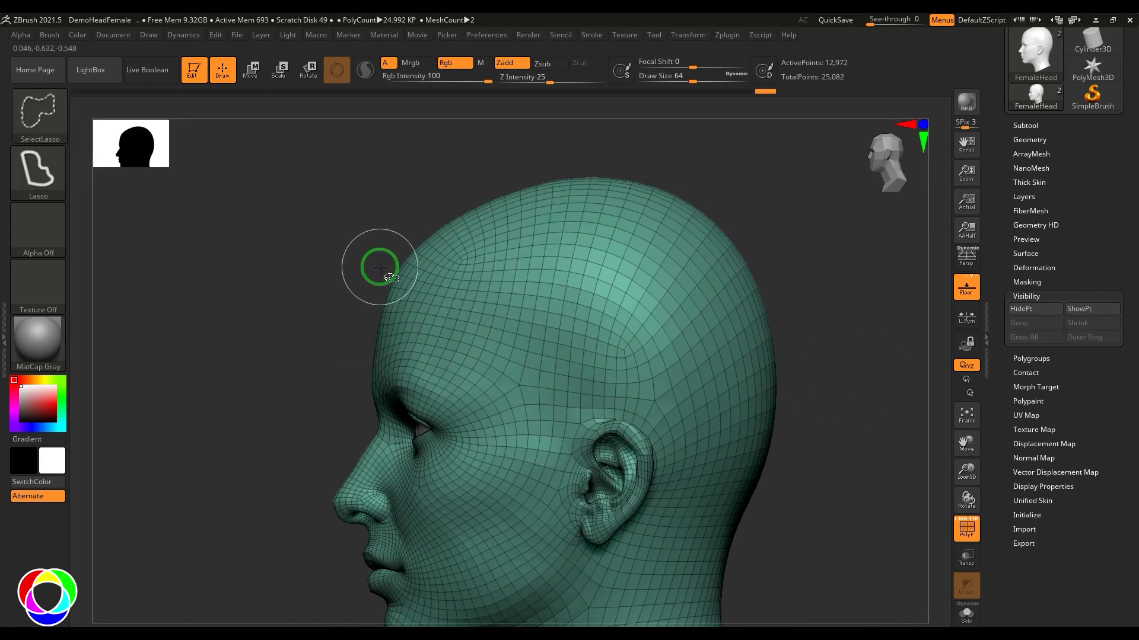
mouse_move(457, 286)
ctrl+shift+mouse_down()
mouse_move(446, 320)
mouse_move(345, 372)
mouse_move(310, 371)
mouse_move(367, 371)
mouse_move(214, 356)
mouse_move(433, 451)
ctrl+shift+mouse_up()
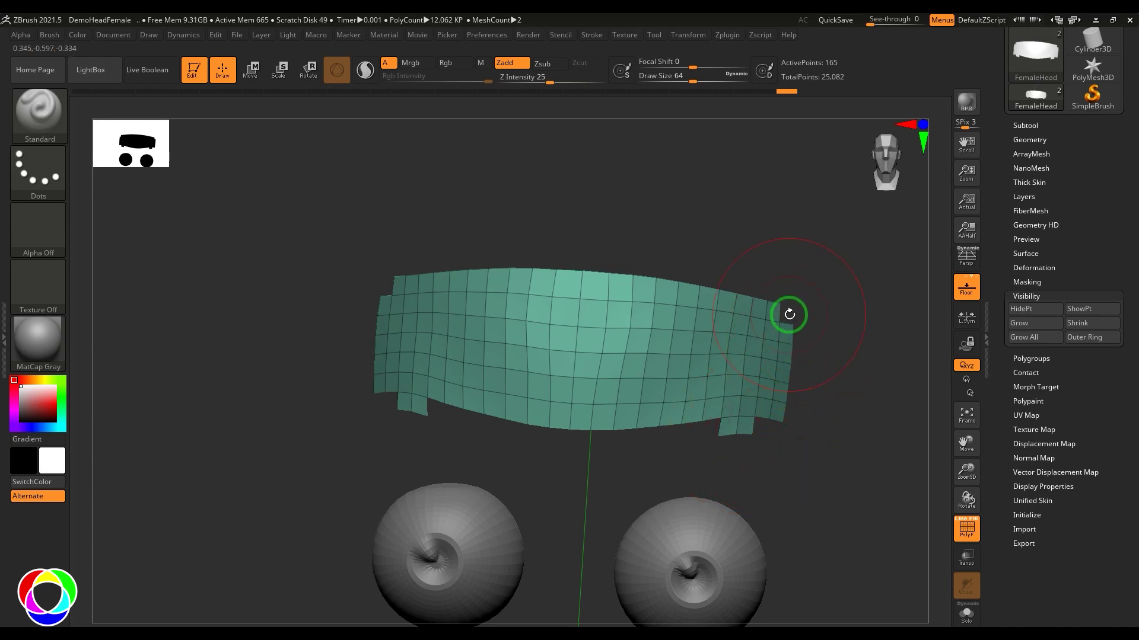
Hide the stray polygons below the forehead patch and even out its upper corners, inverting the visibility as needed.
key(ctrl+shift)
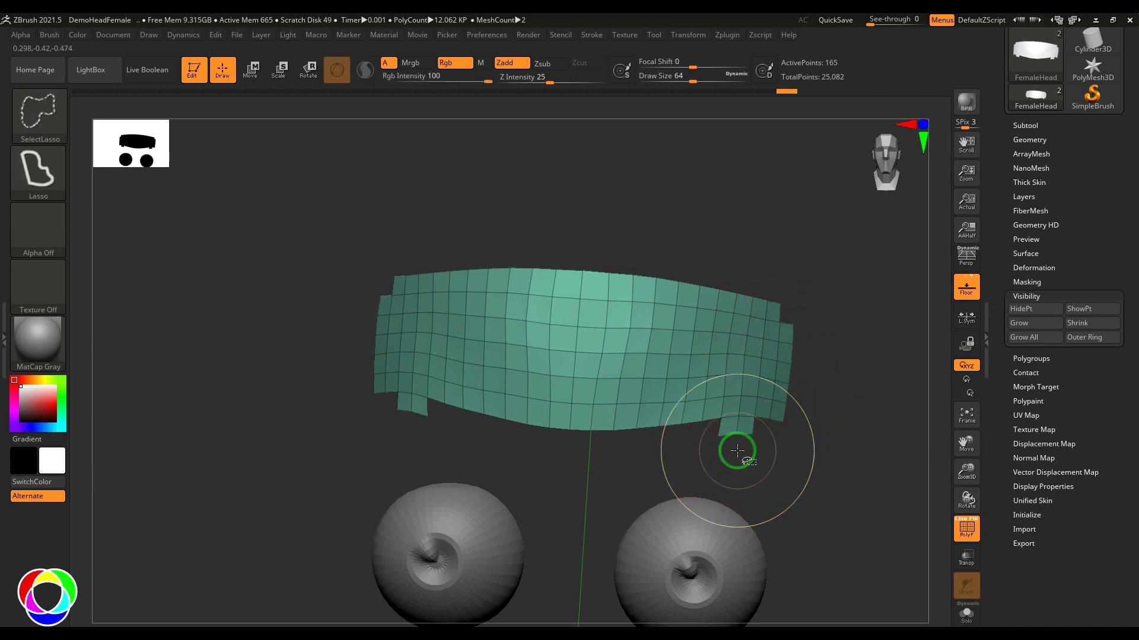
mouse_move(737, 451)
ctrl+alt+shift+mouse_down()
mouse_move(771, 449)
mouse_move(686, 458)
mouse_move(690, 466)
ctrl+alt+shift+mouse_up()
ctrl+shift+drag(864, 414, 884, 437)
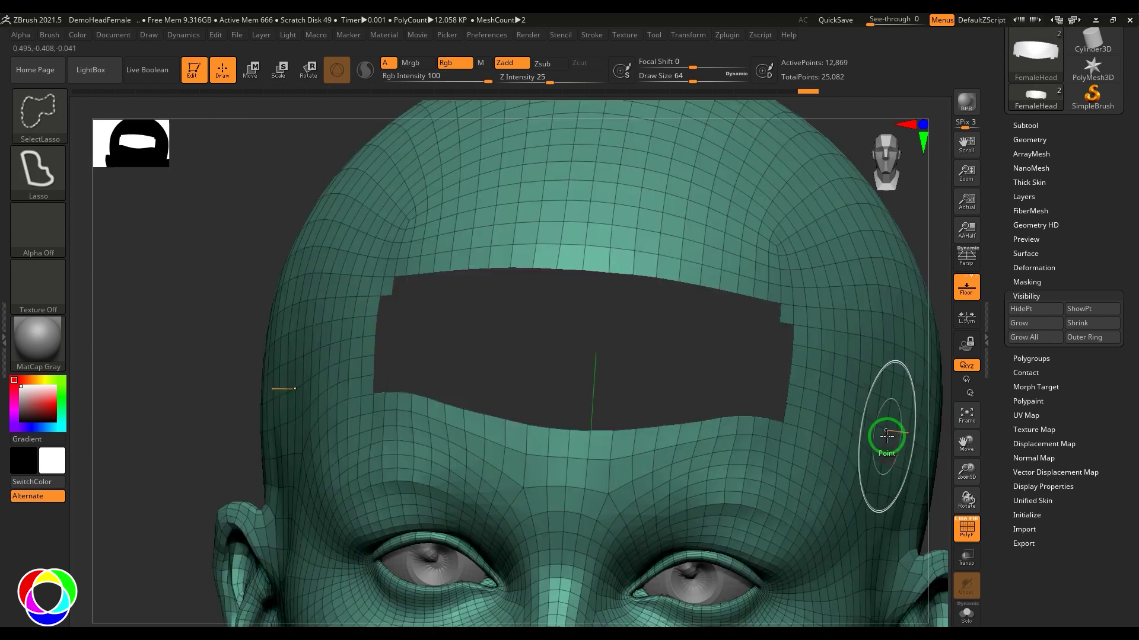
ctrl+shift+click(783, 315)
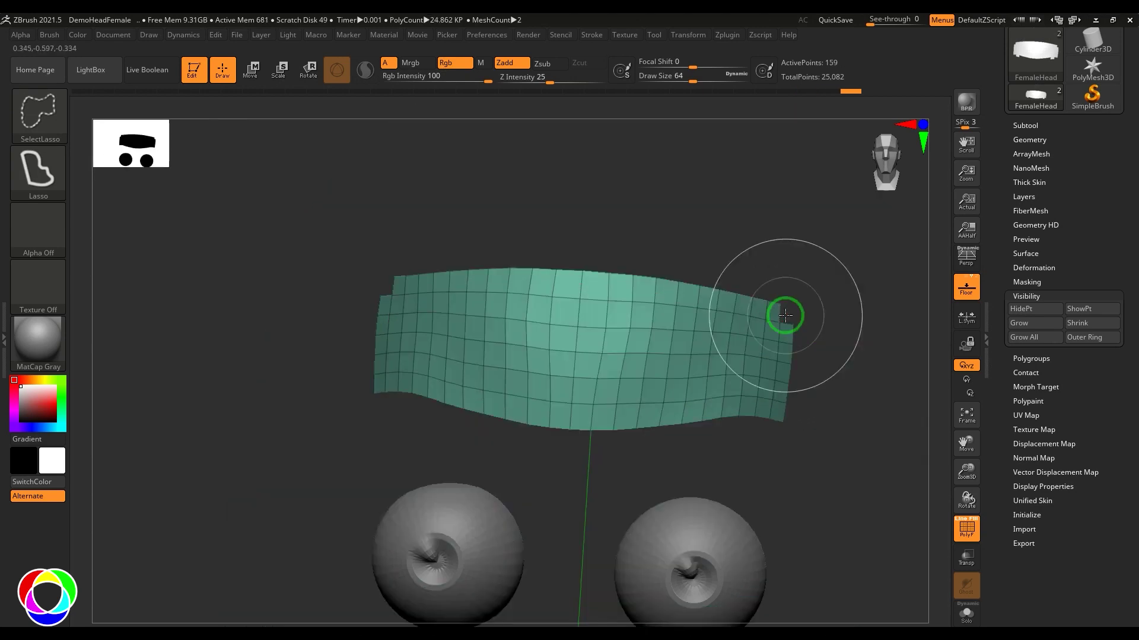
ctrl+shift+click(806, 335)
mouse_move(775, 334)
ctrl+alt+shift+mouse_down()
mouse_move(793, 318)
mouse_move(774, 311)
ctrl+alt+shift+mouse_up()
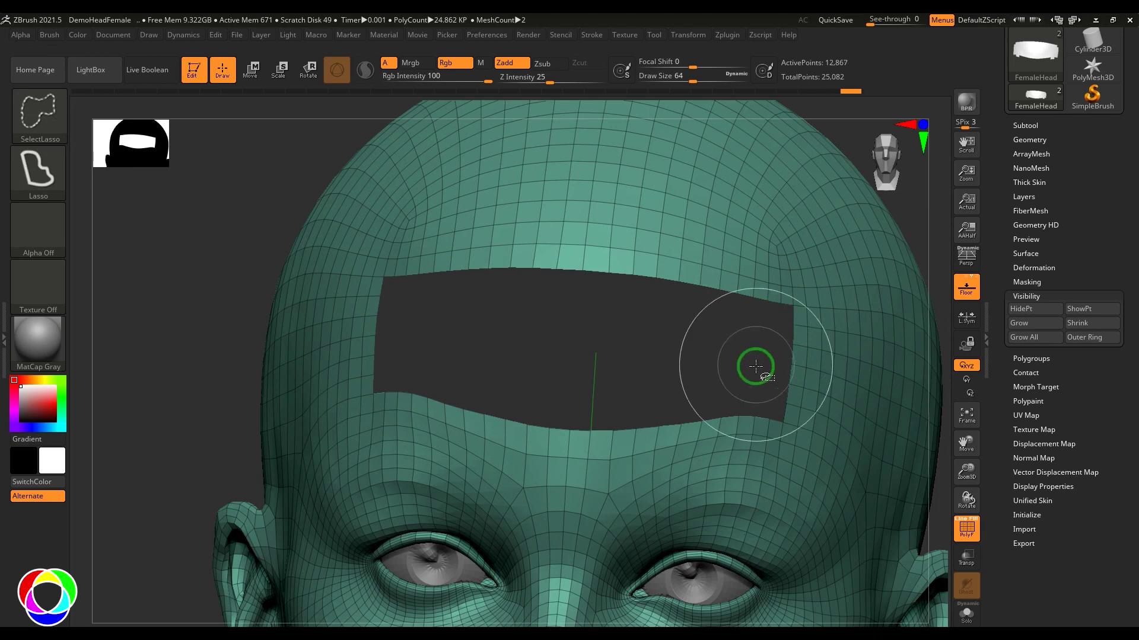
Show the full head from the front, and undo back to the partially hidden head.
key(f)
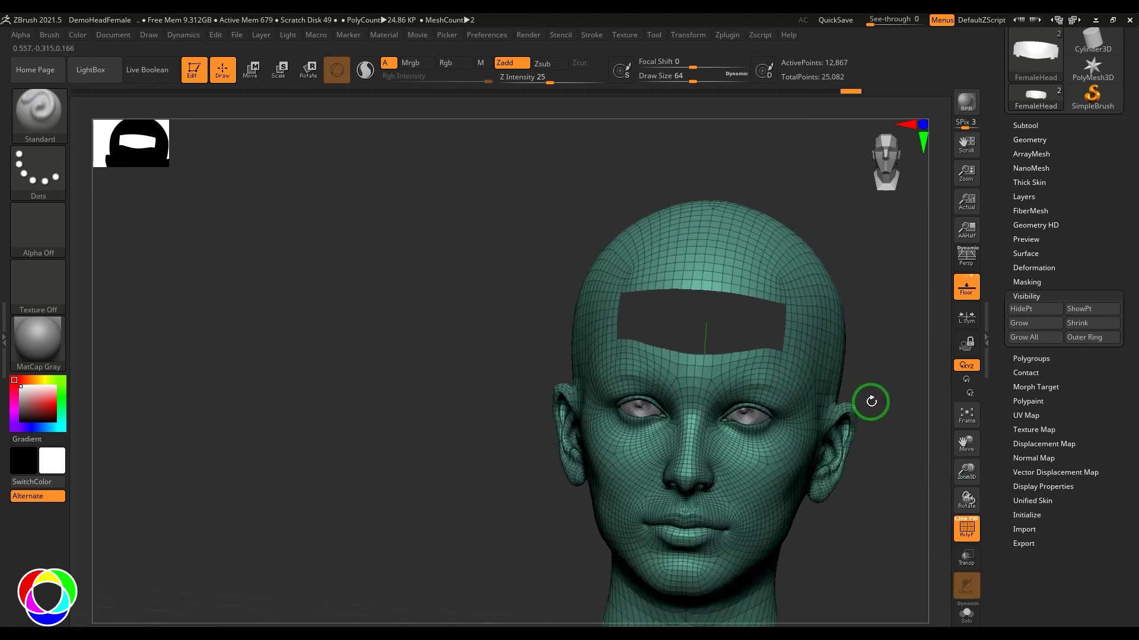
drag(887, 389, 554, 389)
mouse_move(624, 361)
mouse_down()
mouse_move(686, 358)
mouse_move(681, 341)
mouse_move(849, 399)
mouse_up()
ctrl+shift+click(794, 326)
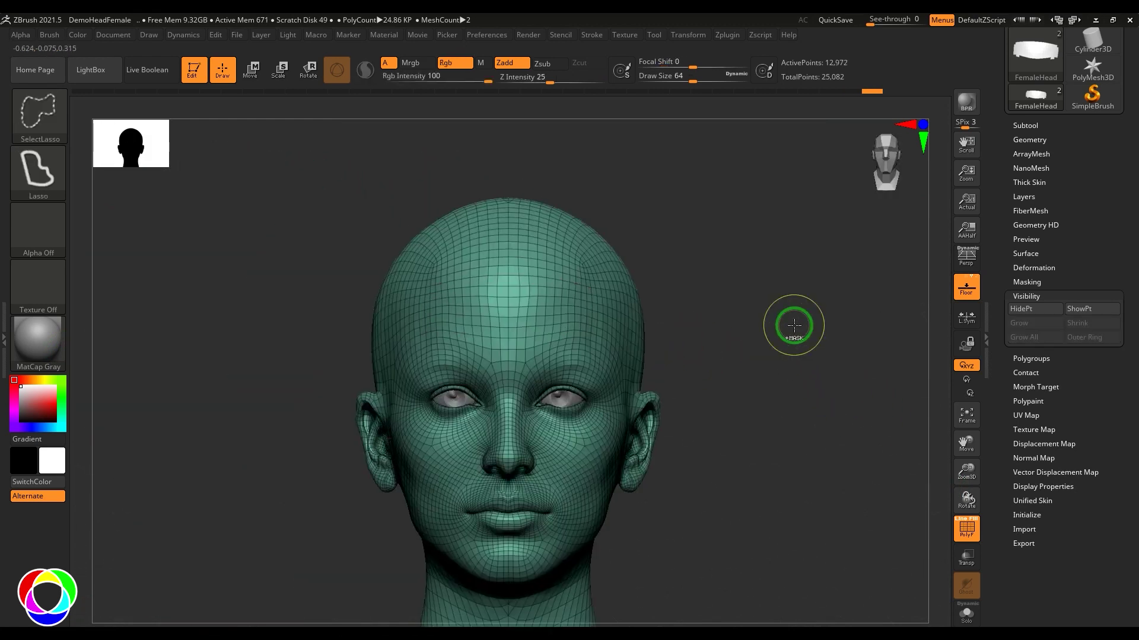
key(ctrl+z)
Invert the visibility to isolate the forehead patch, assign it a new polygroup, and show the full head again.
ctrl+shift+drag(794, 325, 827, 364)
drag(827, 386, 790, 477)
key(ctrl+w)
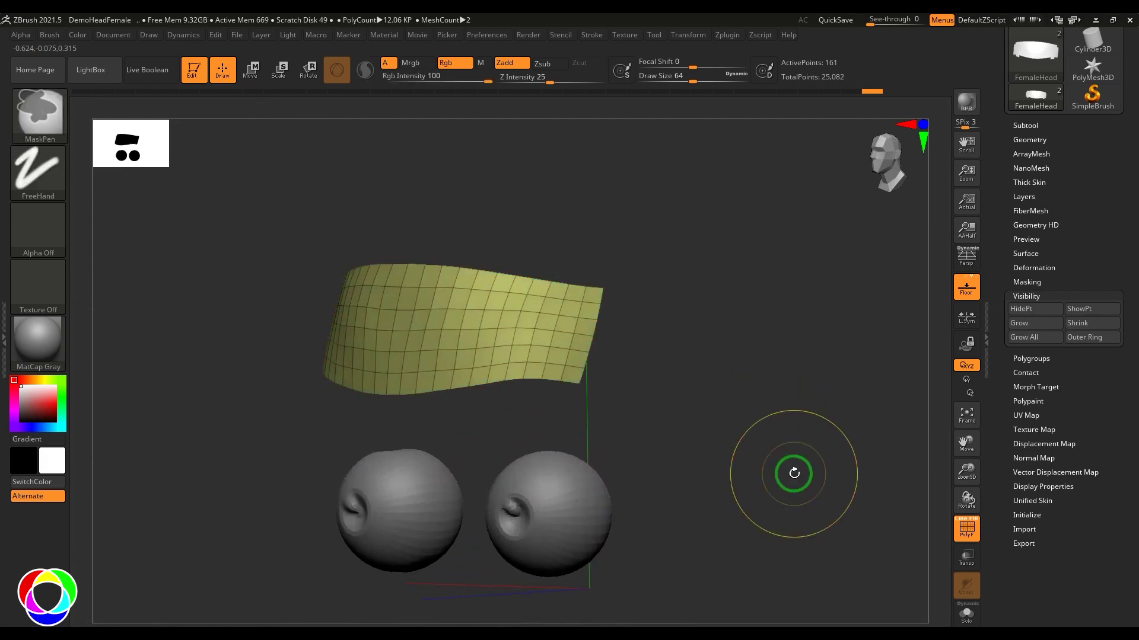
ctrl+shift+click(838, 332)
Isolate the ear in side view with a lasso selection and hide the stray polygons around its edge.
alt+drag(160, 477, 208, 513)
alt+drag(790, 484, 781, 452)
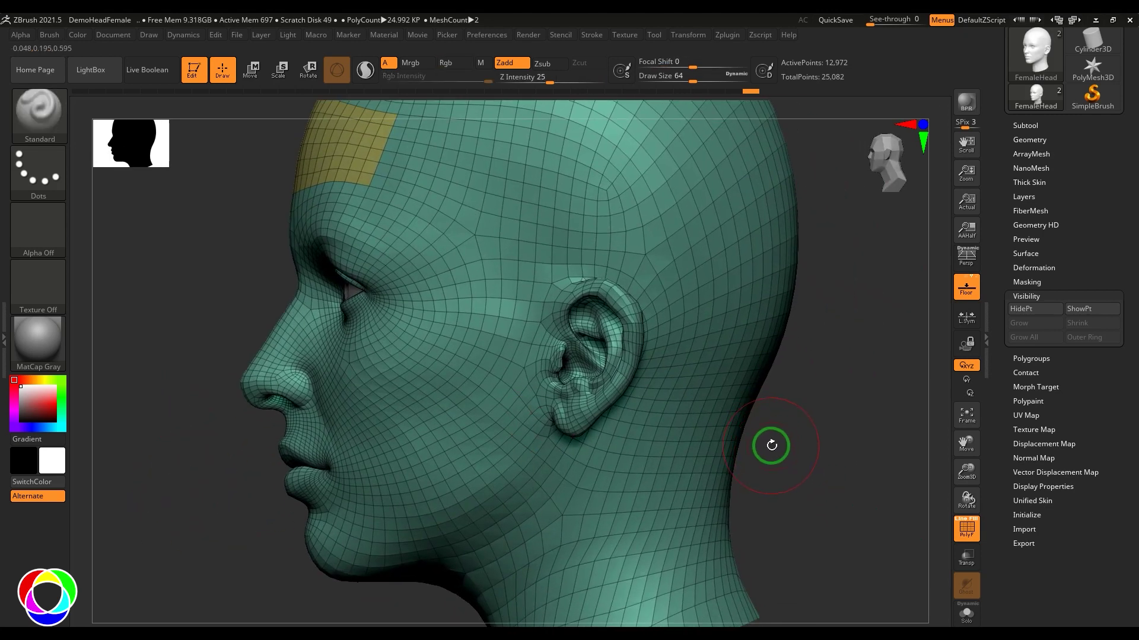
key(ctrl+shift)
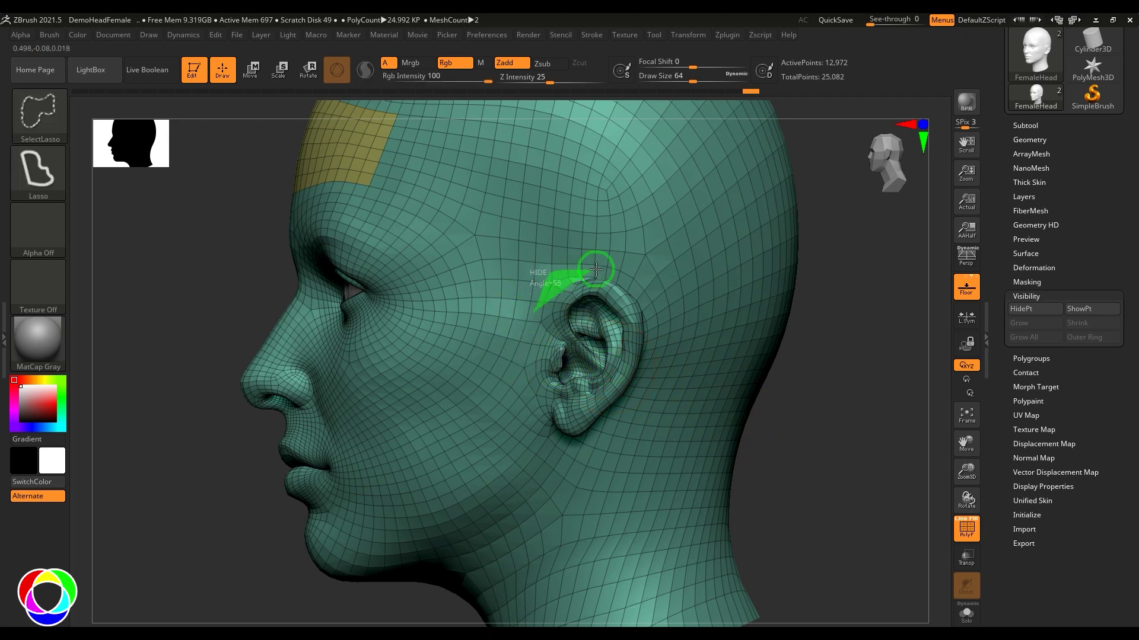
mouse_move(640, 298)
ctrl+shift+mouse_down()
mouse_move(656, 343)
mouse_move(591, 472)
mouse_move(522, 445)
mouse_move(496, 408)
ctrl+shift+mouse_up()
mouse_move(755, 440)
mouse_down()
mouse_move(755, 450)
mouse_move(767, 442)
mouse_move(774, 410)
mouse_move(780, 432)
mouse_up()
key(ctrl+shift)
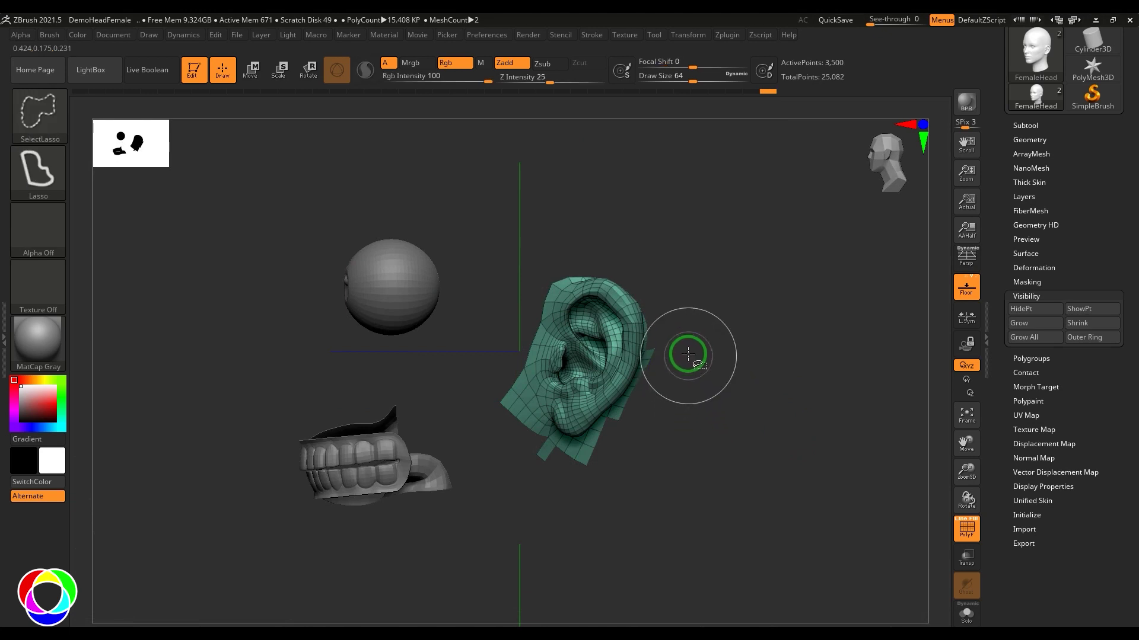
ctrl+shift+drag(617, 414, 623, 422)
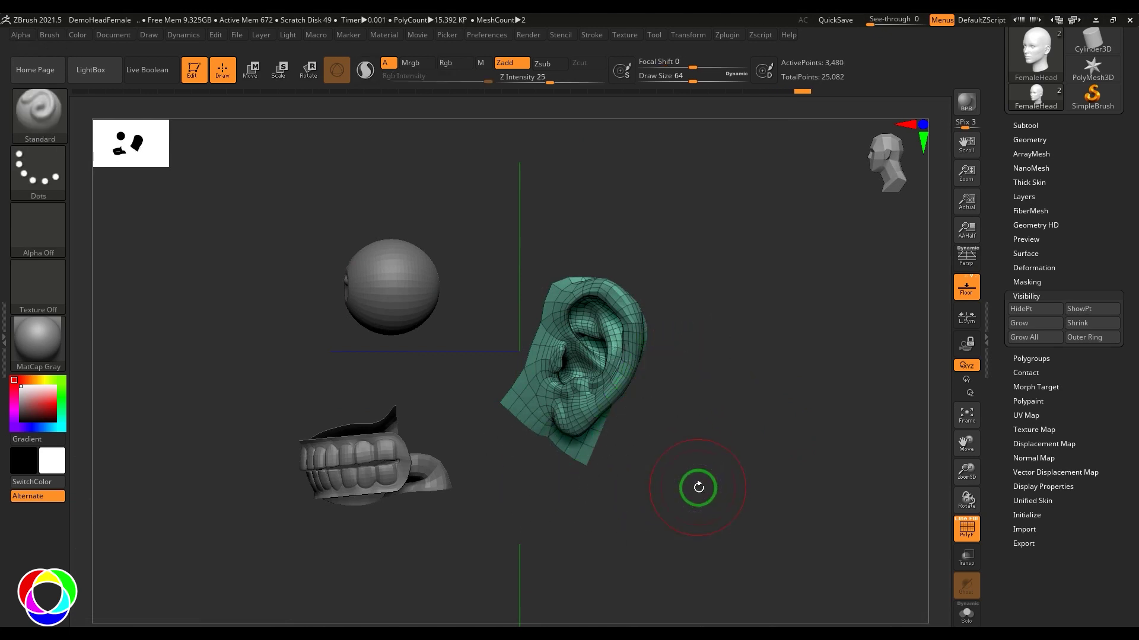
Assign the isolated ear region a new polygroup and show the full head in side view.
click(962, 261)
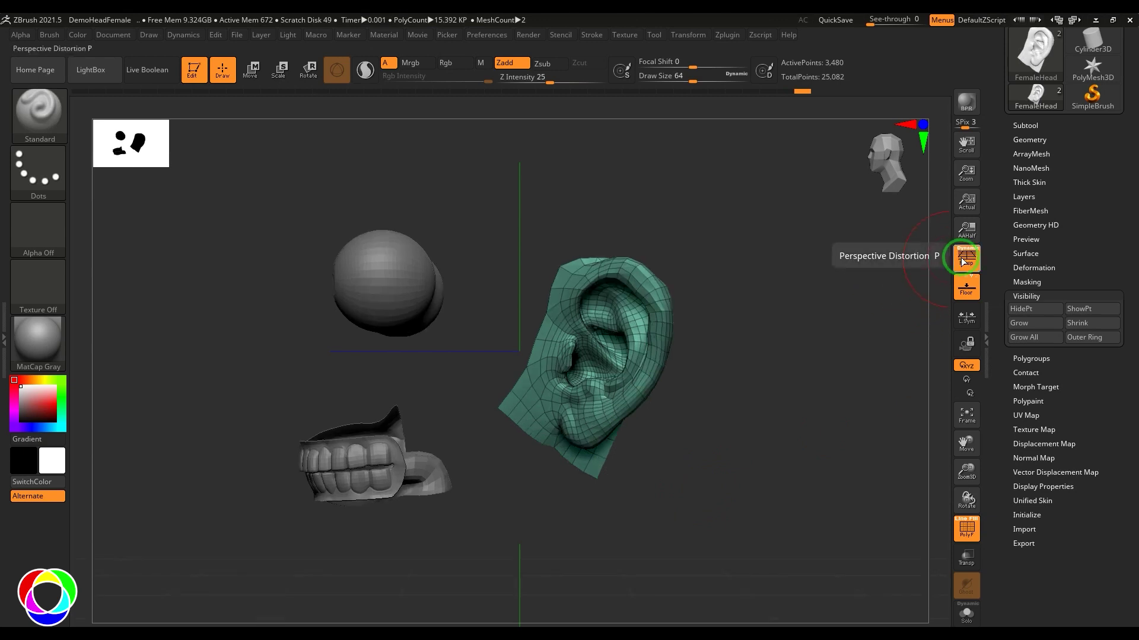
click(961, 261)
drag(721, 484, 780, 526)
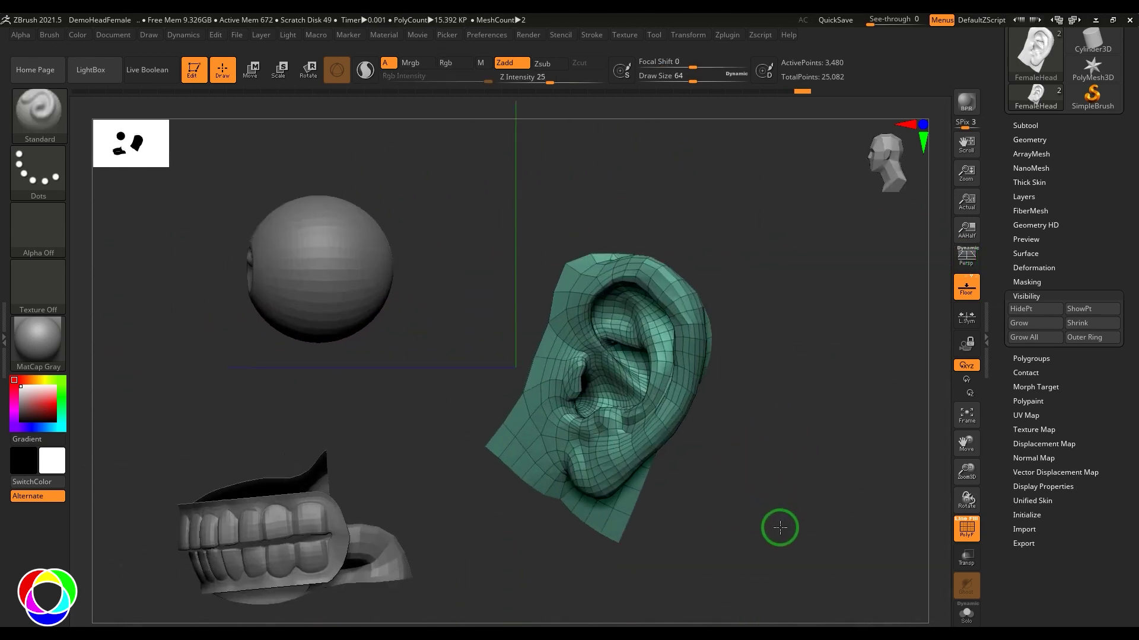
ctrl+shift+click(767, 523)
alt+drag(894, 508, 756, 392)
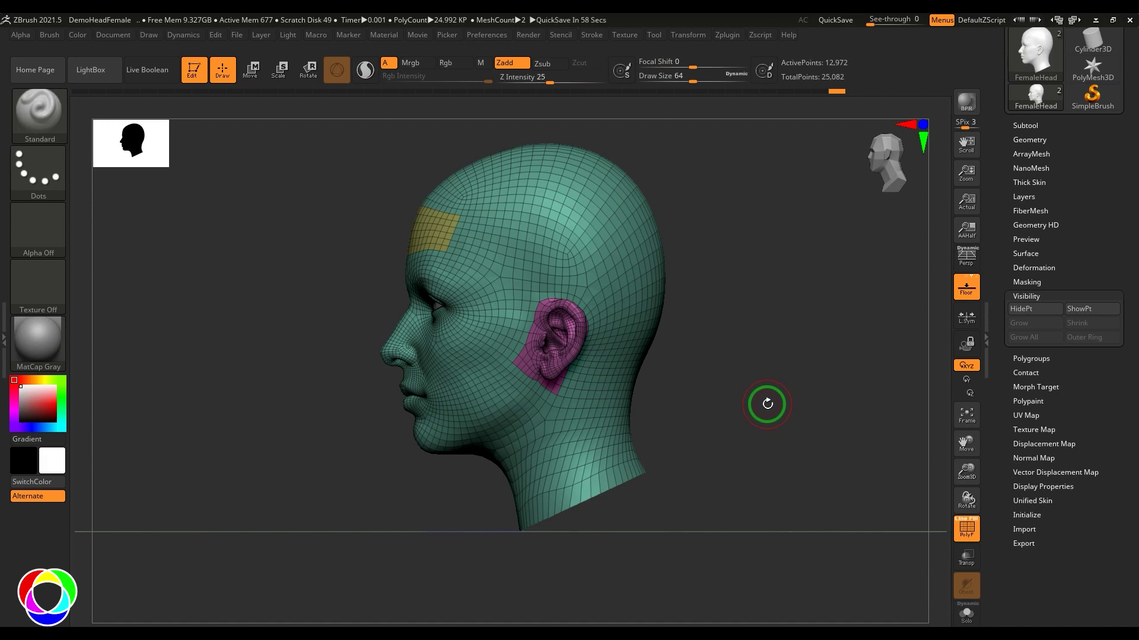
Hide the lower end of the neck with a lasso selection.
drag(758, 404, 568, 542)
mouse_move(412, 568)
ctrl+shift+mouse_down()
mouse_move(399, 526)
mouse_move(450, 457)
mouse_move(554, 402)
mouse_move(724, 371)
mouse_move(682, 611)
mouse_move(380, 605)
ctrl+shift+mouse_up()
mouse_move(803, 342)
ctrl+shift+mouse_down()
mouse_move(838, 432)
mouse_move(821, 386)
mouse_move(574, 421)
mouse_move(676, 437)
mouse_move(528, 376)
mouse_move(618, 491)
mouse_move(601, 436)
ctrl+shift+mouse_up()
Delete the hidden part of the neck permanently using Del Hidden.
click(1020, 296)
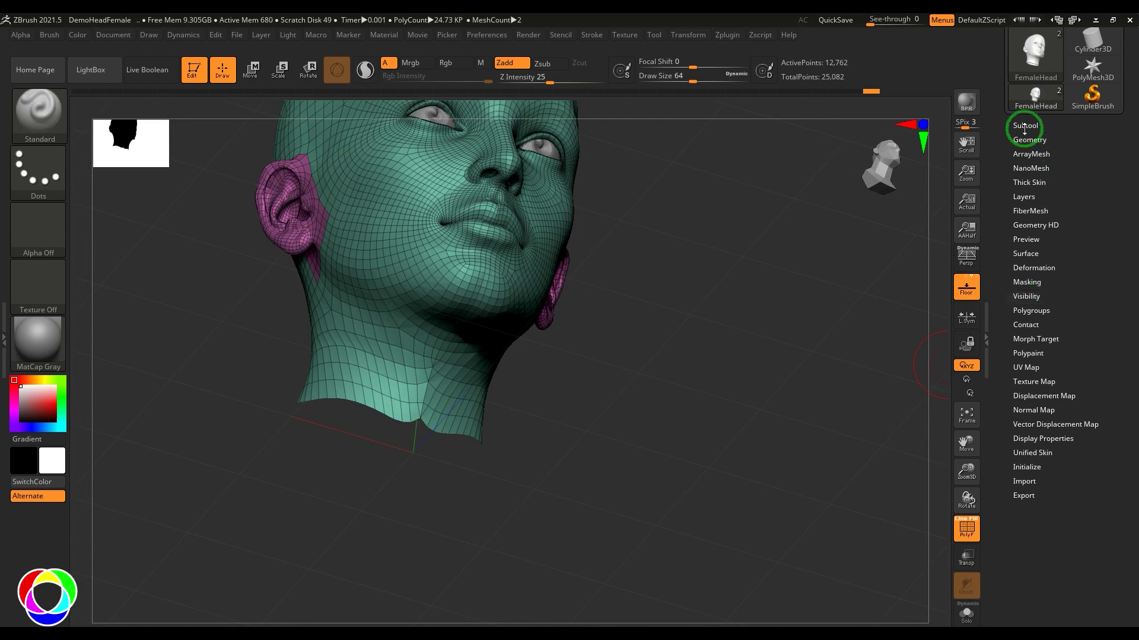
click(1029, 139)
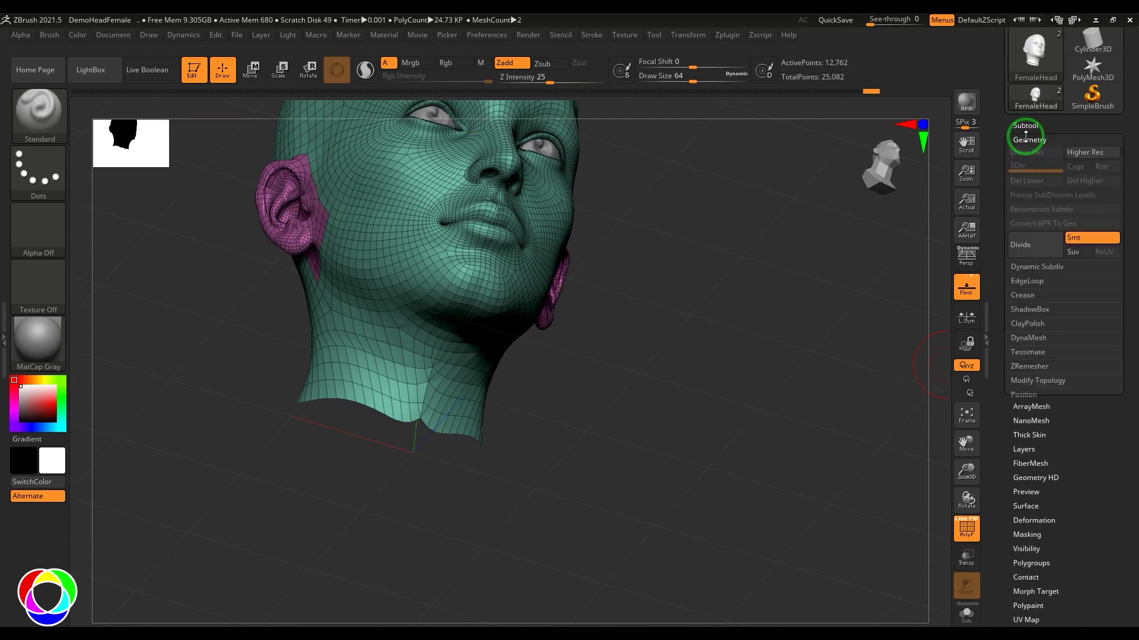
click(1039, 383)
drag(1127, 429, 1127, 371)
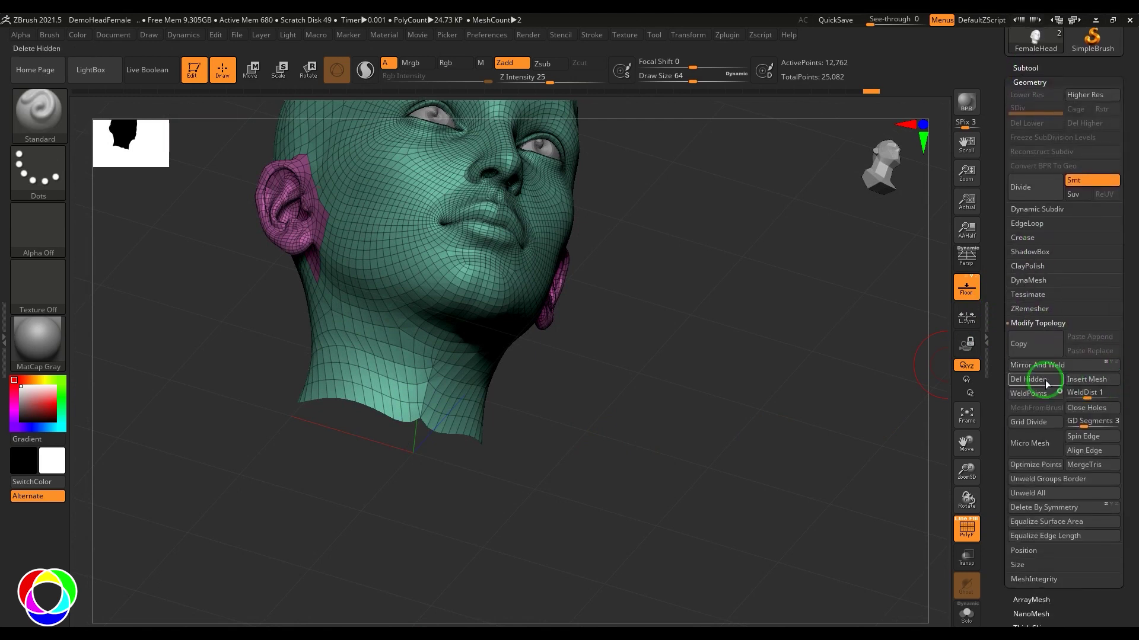
click(1030, 382)
Cap the open neck with Close Holes and view the cap from below.
drag(567, 528, 765, 436)
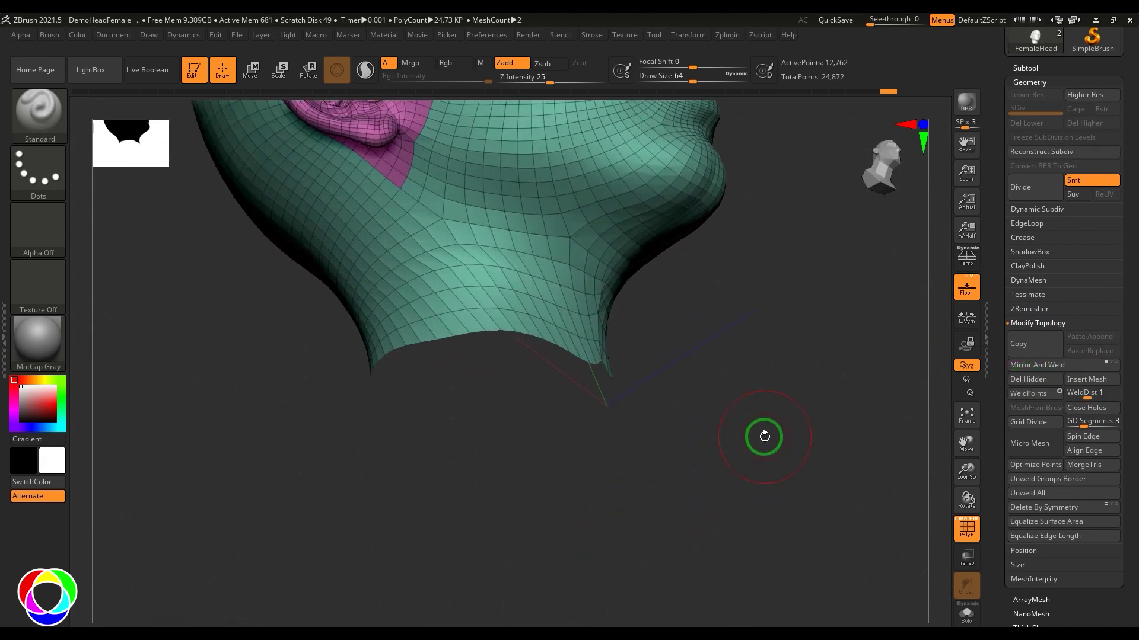
click(1065, 409)
drag(860, 403, 659, 456)
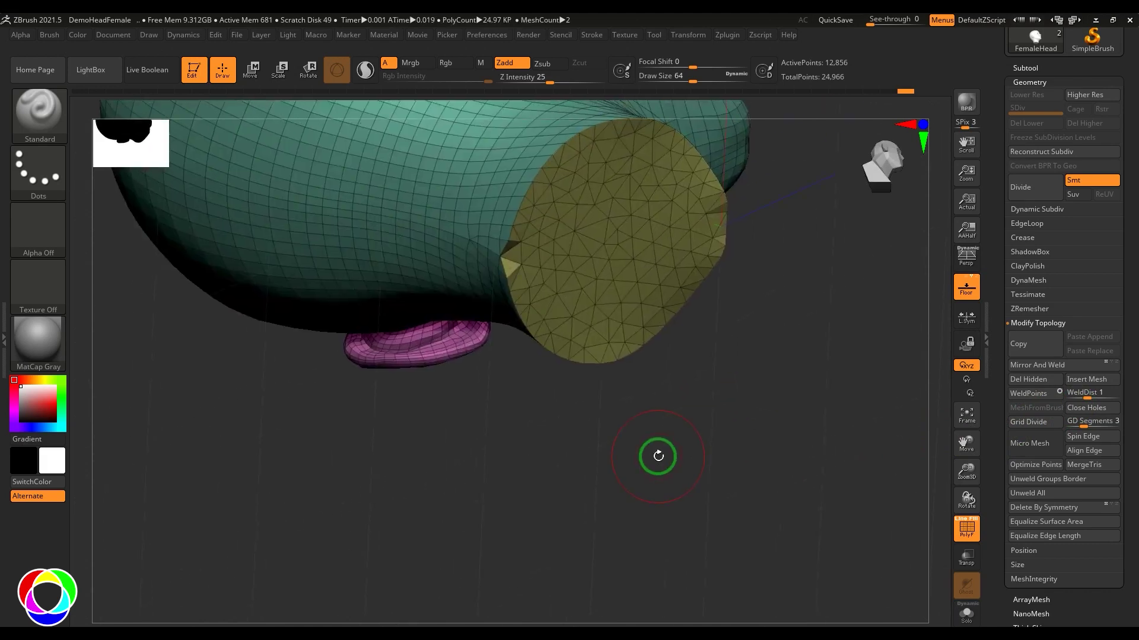